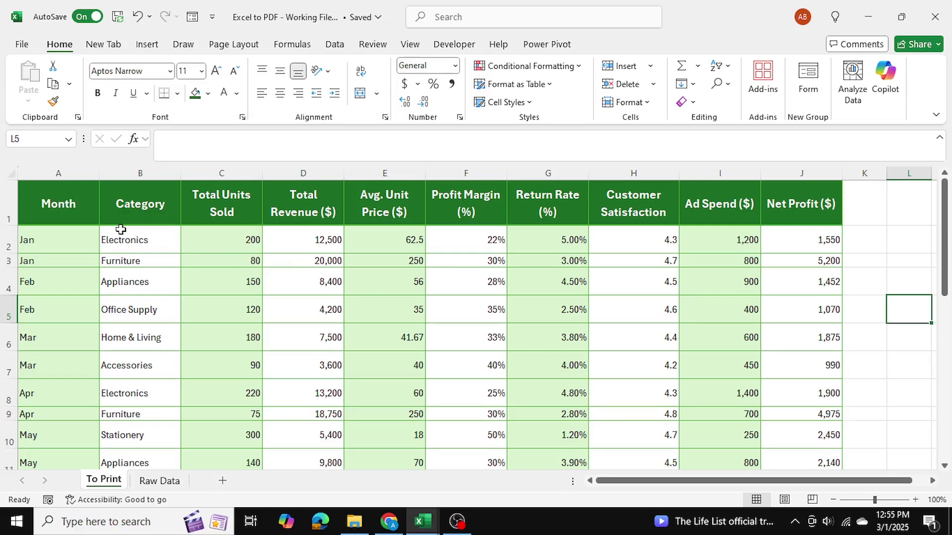
Select the header and first rows, then scroll through the sales table to review it
{"action": "left_click_drag", "start_coordinate": [60, 206], "coordinate": [833, 304]}
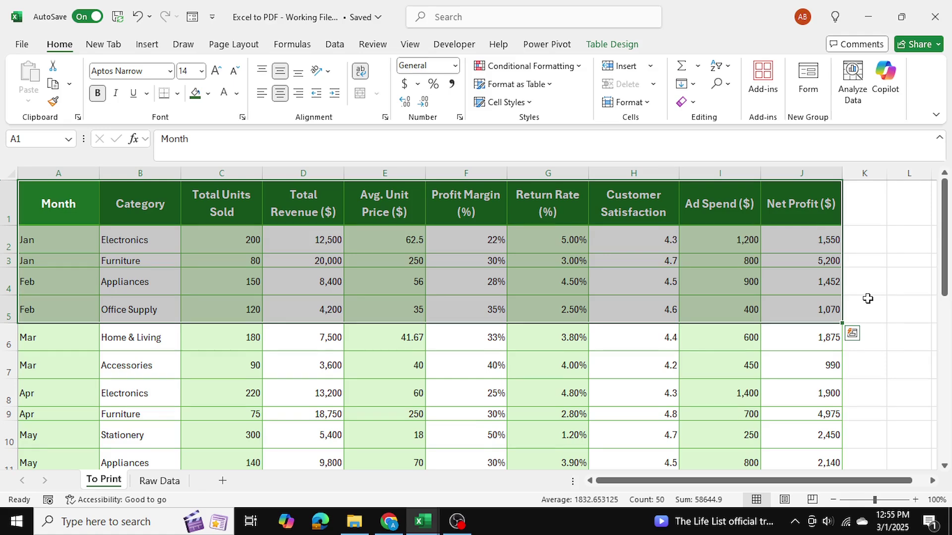
{"action": "scroll", "coordinate": [868, 299], "scroll_direction": "down", "scroll_amount": 2}
{"action": "scroll", "coordinate": [867, 298], "scroll_direction": "up", "scroll_amount": 2}
{"action": "left_click", "coordinate": [878, 282]}
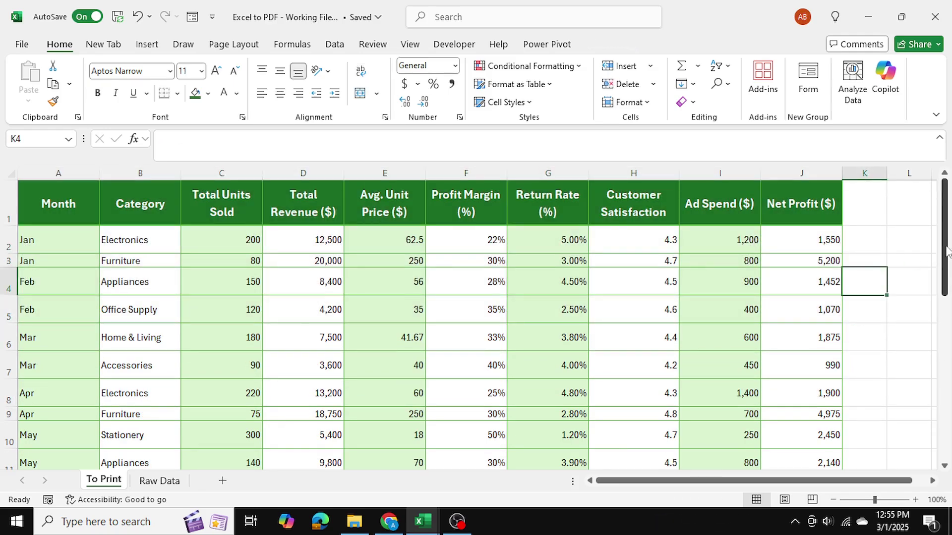
{"action": "left_click_drag", "start_coordinate": [947, 245], "coordinate": [948, 409]}
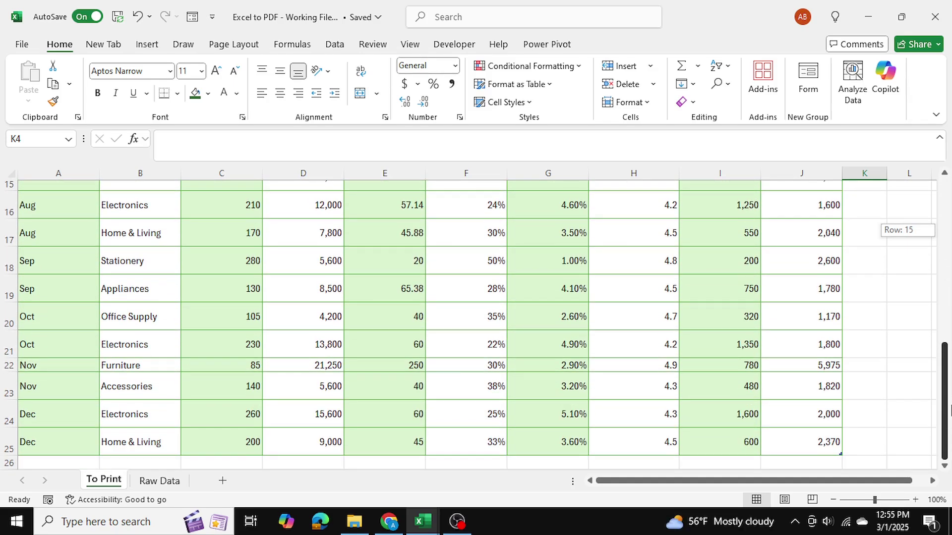
{"action": "left_click_drag", "start_coordinate": [950, 410], "coordinate": [950, 233]}
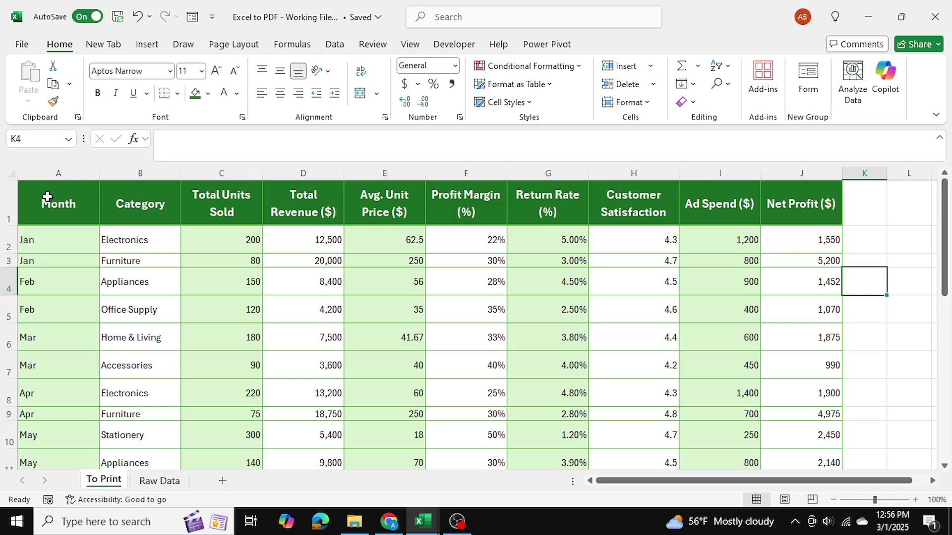
Select the whole sales table A1:J25 and set it as the print area
{"action": "left_click", "coordinate": [47, 197]}
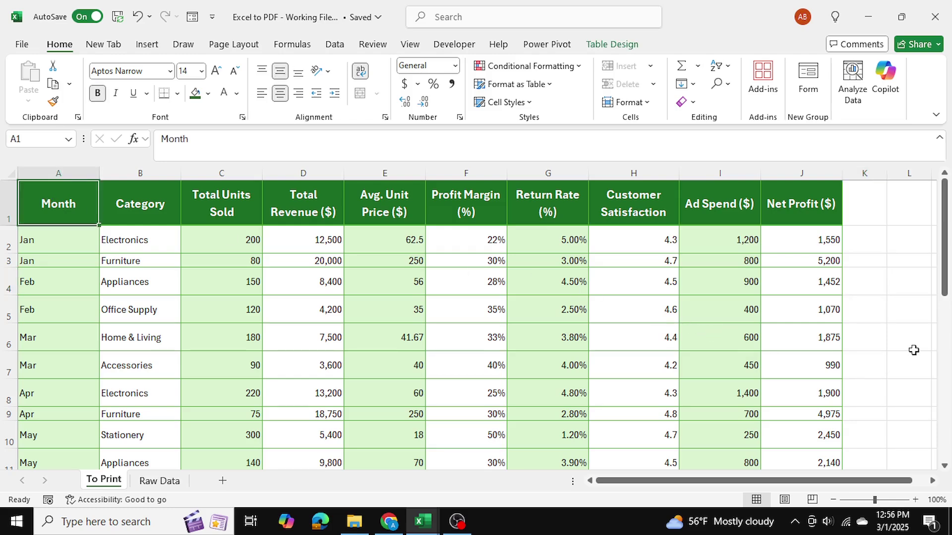
{"action": "key", "text": "ctrl+shift+Right"}
{"action": "key", "text": "ctrl+shift+Down"}
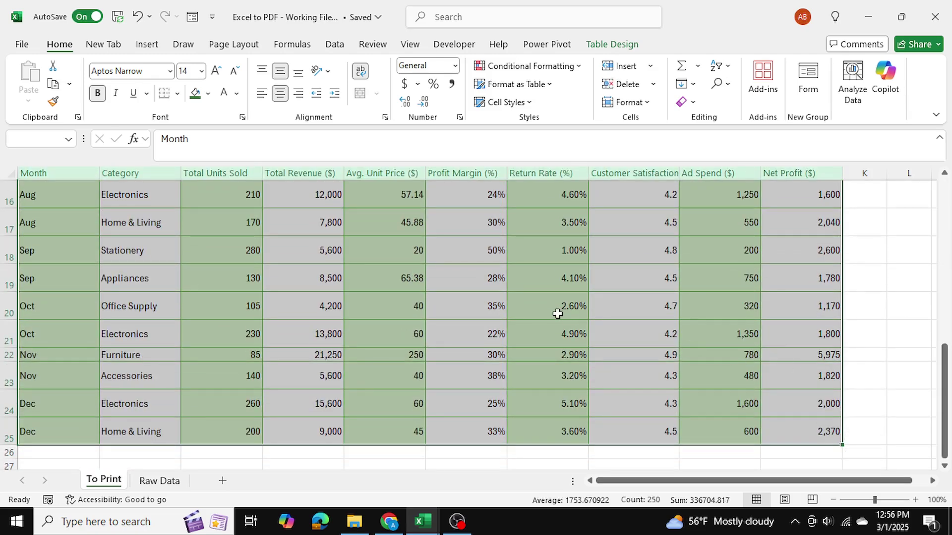
{"action": "left_click", "coordinate": [237, 45]}
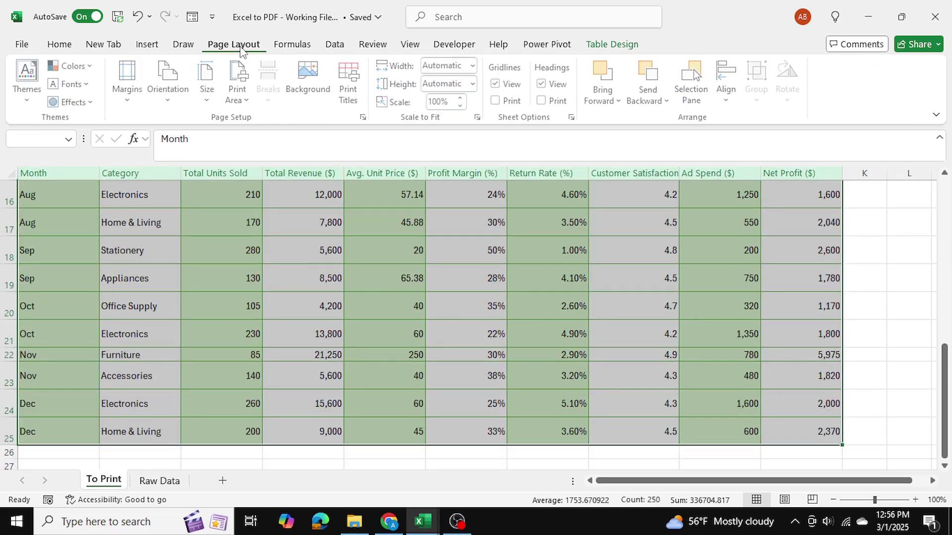
{"action": "left_click", "coordinate": [240, 96]}
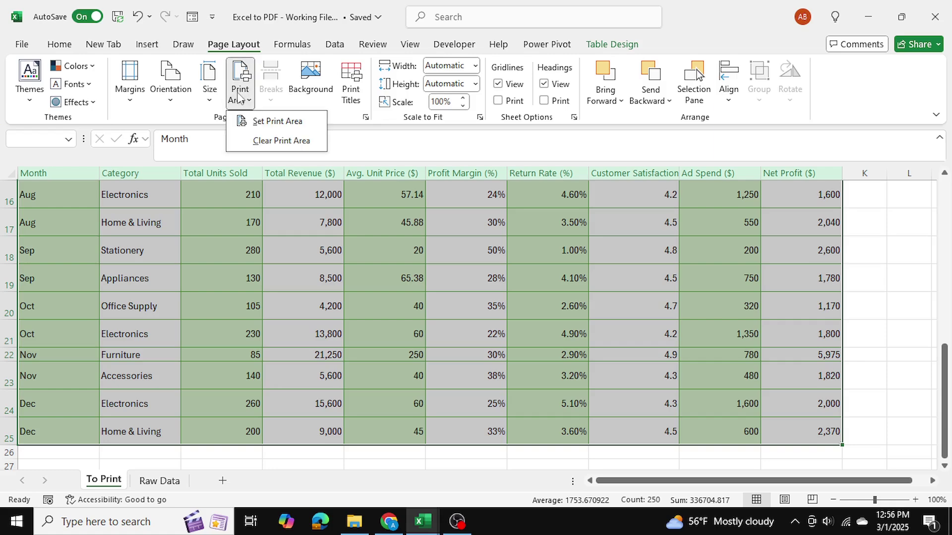
{"action": "left_click", "coordinate": [272, 122]}
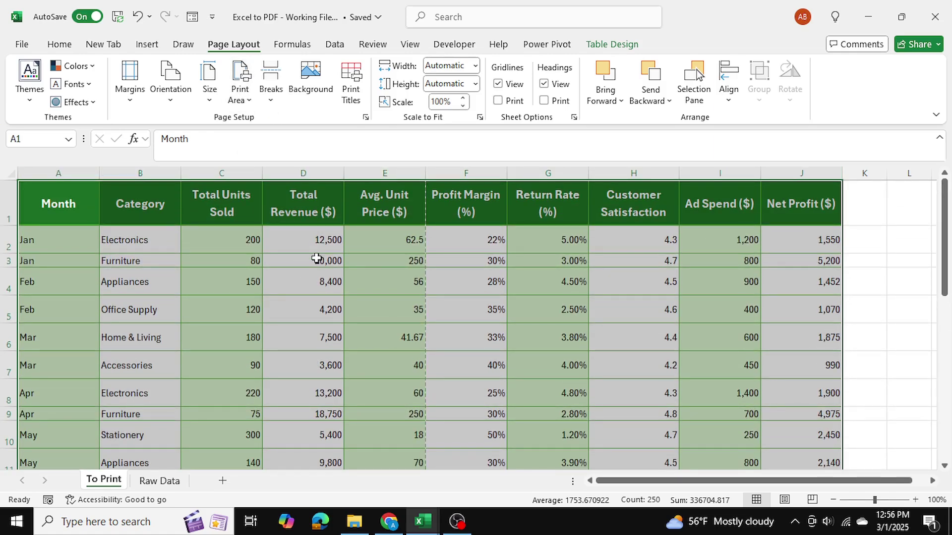
{"action": "key", "text": "ctrl+p"}
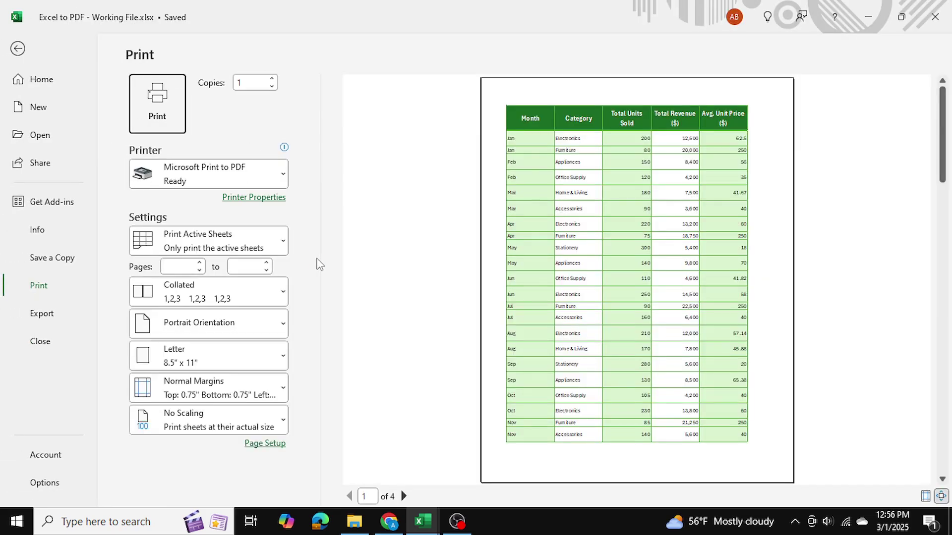
{"action": "left_click", "coordinate": [281, 182]}
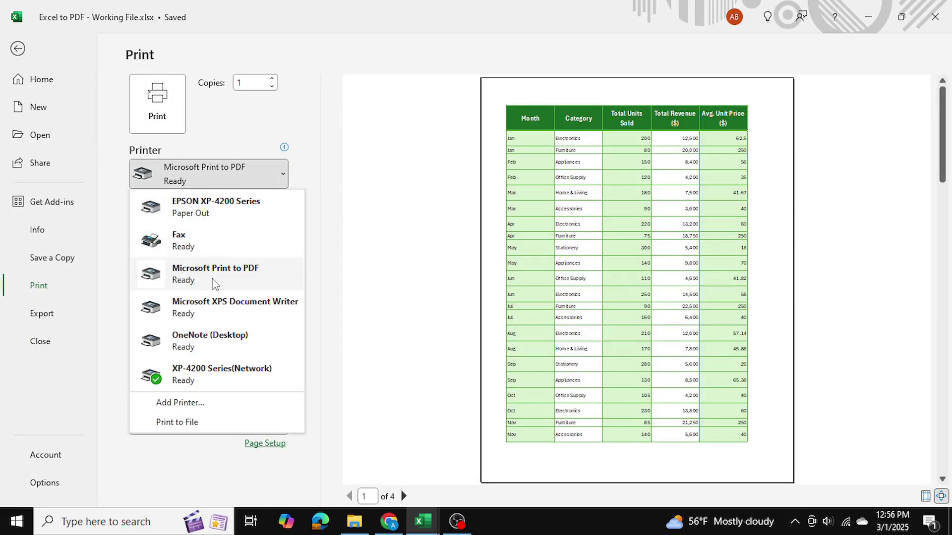
{"action": "left_click", "coordinate": [247, 284]}
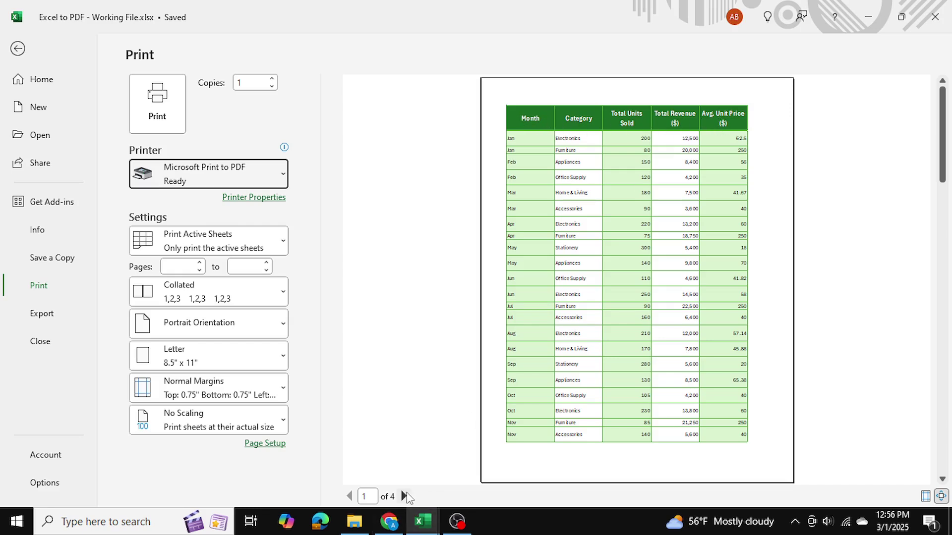
{"action": "left_click", "coordinate": [404, 496]}
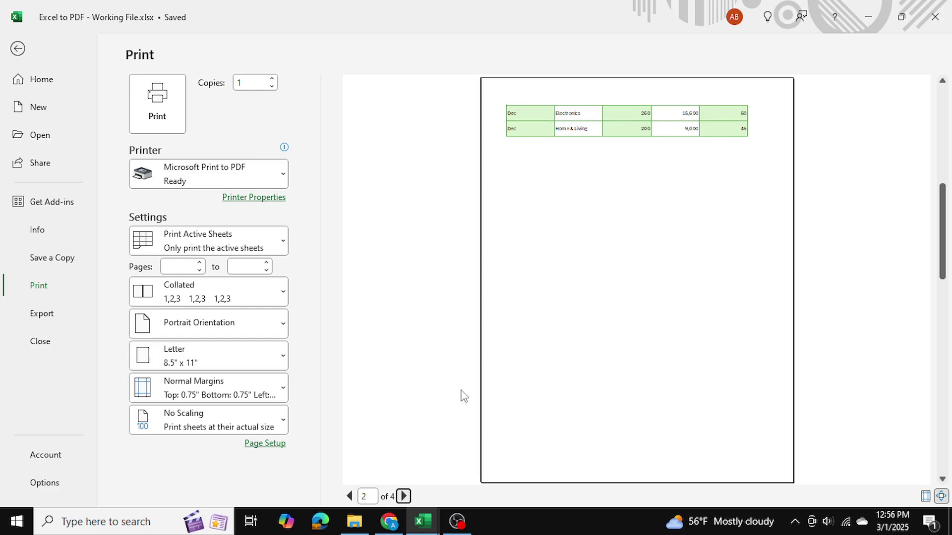
{"action": "left_click", "coordinate": [404, 497]}
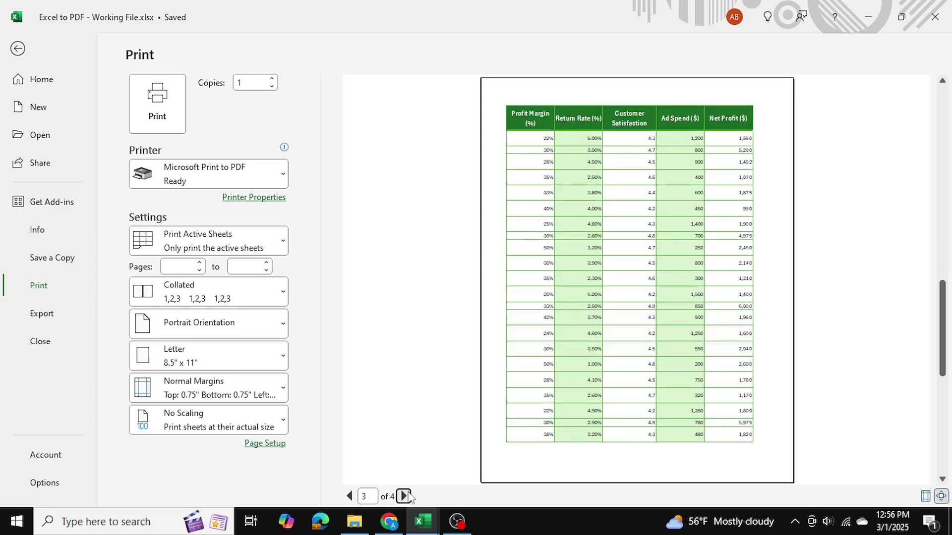
{"action": "left_click", "coordinate": [404, 496]}
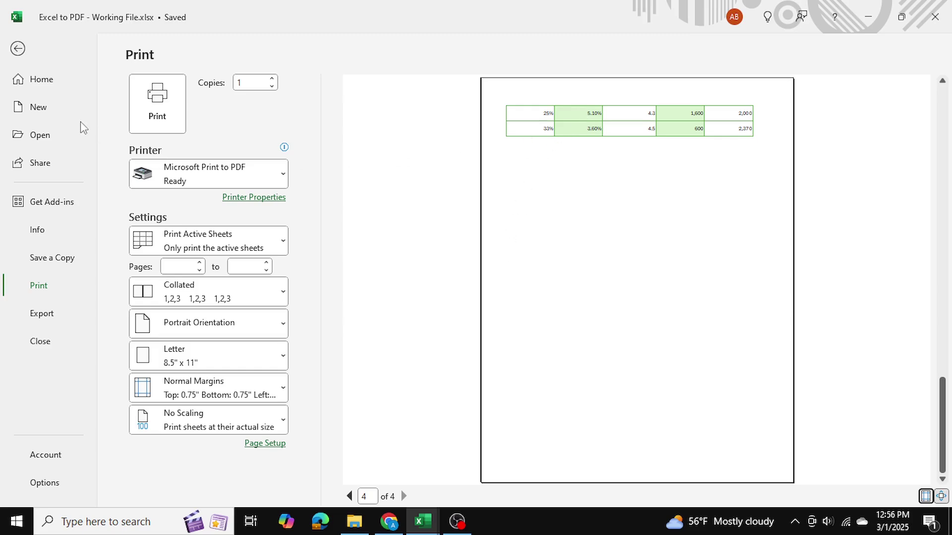
{"action": "left_click", "coordinate": [19, 49]}
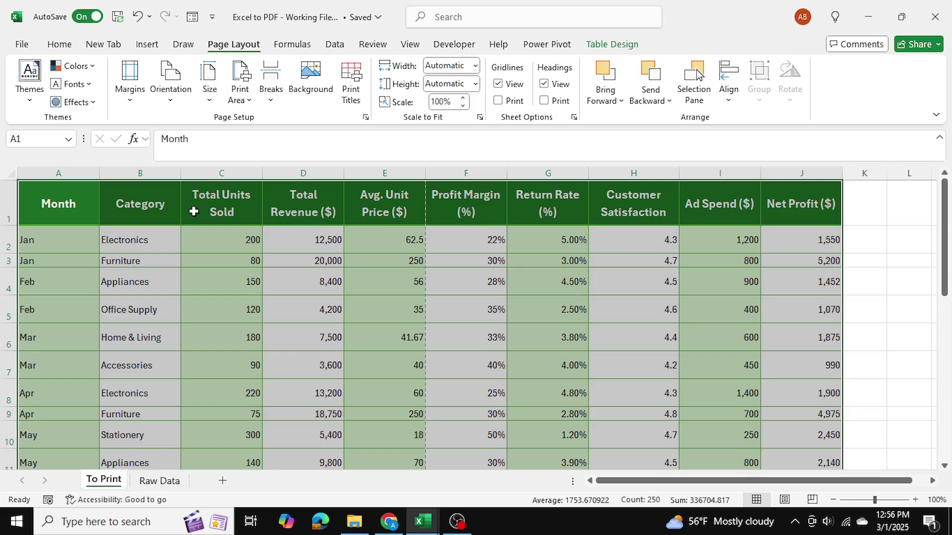
{"action": "left_click", "coordinate": [174, 212]}
{"action": "left_click_drag", "start_coordinate": [37, 201], "coordinate": [802, 210]}
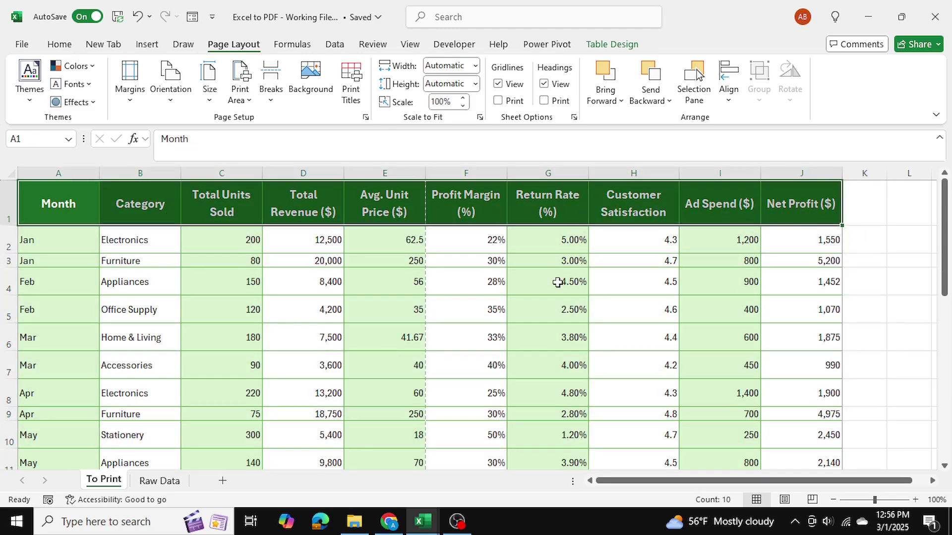
{"action": "left_click", "coordinate": [473, 241]}
{"action": "left_click", "coordinate": [563, 288]}
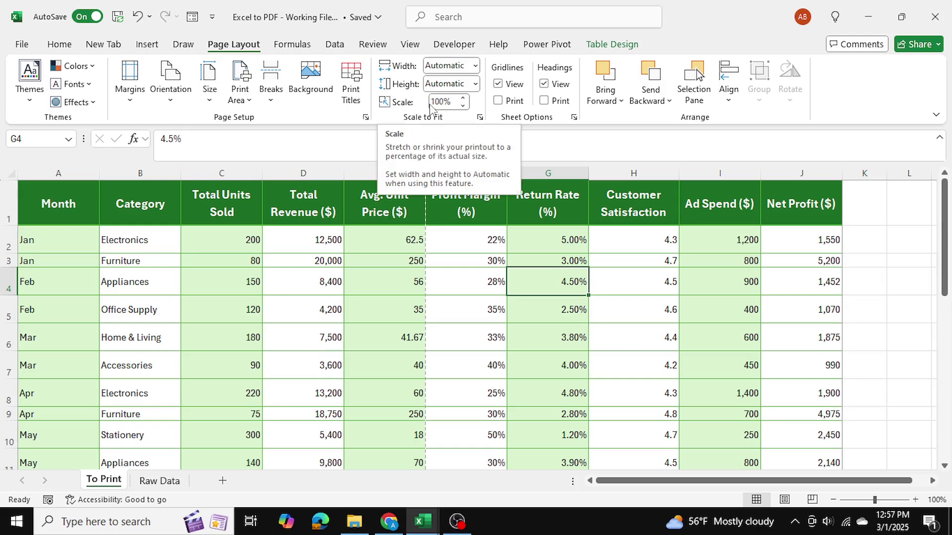
Fit the sheet to 1 page wide by 1 page tall, shrinking the printout to 53%
{"action": "left_click", "coordinate": [475, 66]}
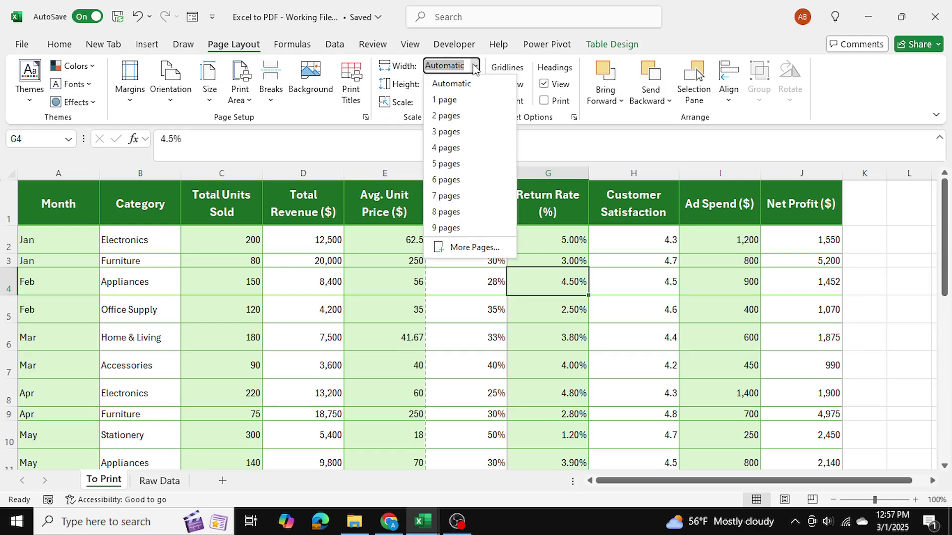
{"action": "left_click", "coordinate": [464, 99]}
{"action": "left_click", "coordinate": [476, 84]}
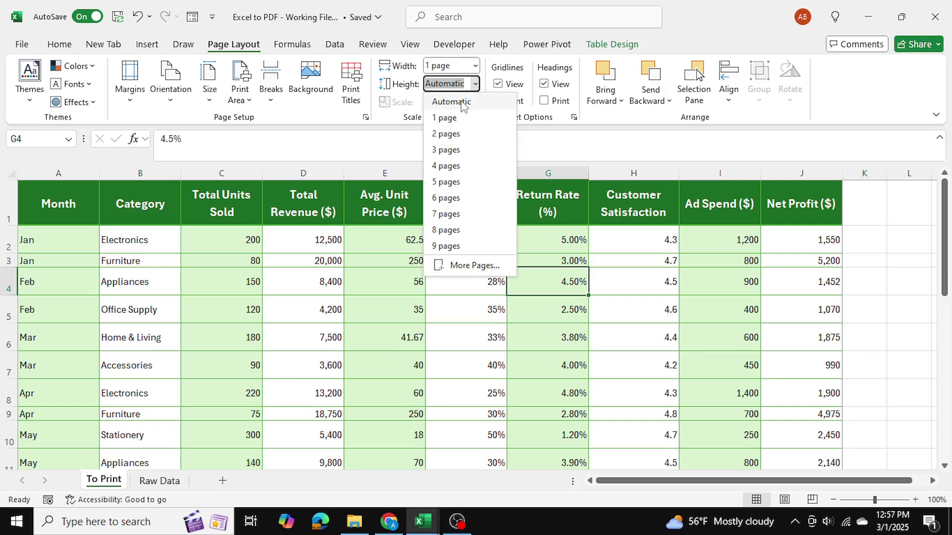
{"action": "left_click", "coordinate": [453, 118]}
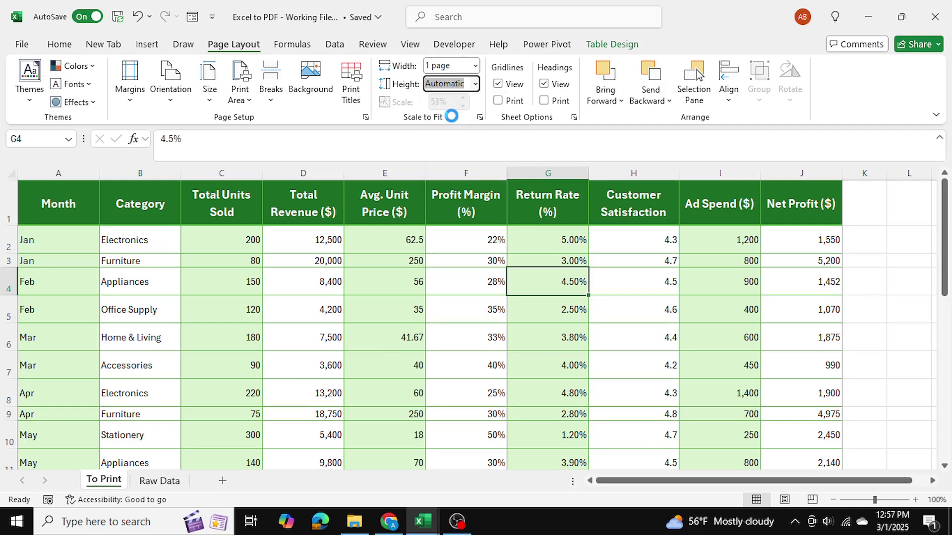
{"action": "left_click", "coordinate": [483, 239]}
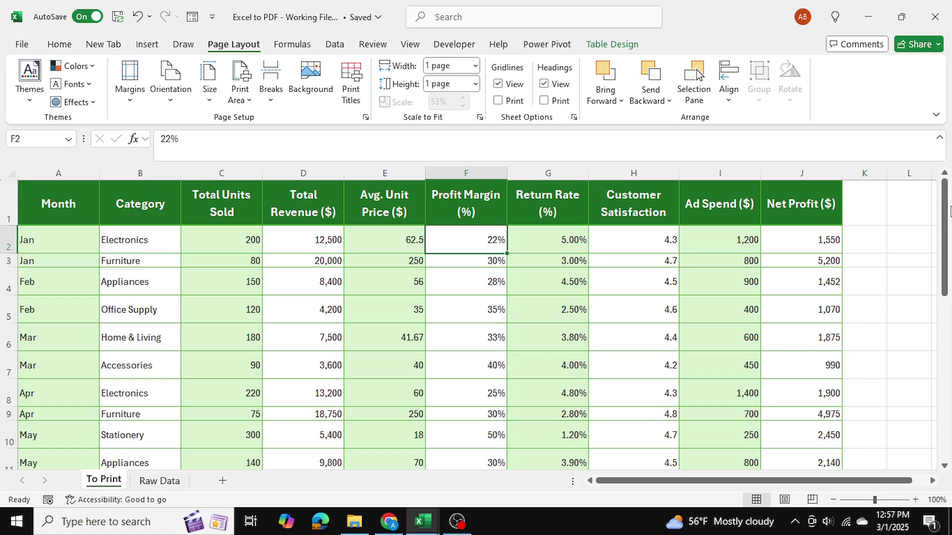
{"action": "mouse_move", "coordinate": [950, 212]}
{"action": "left_mouse_down"}
{"action": "mouse_move", "coordinate": [950, 356]}
{"action": "mouse_move", "coordinate": [950, 213]}
{"action": "left_mouse_up"}
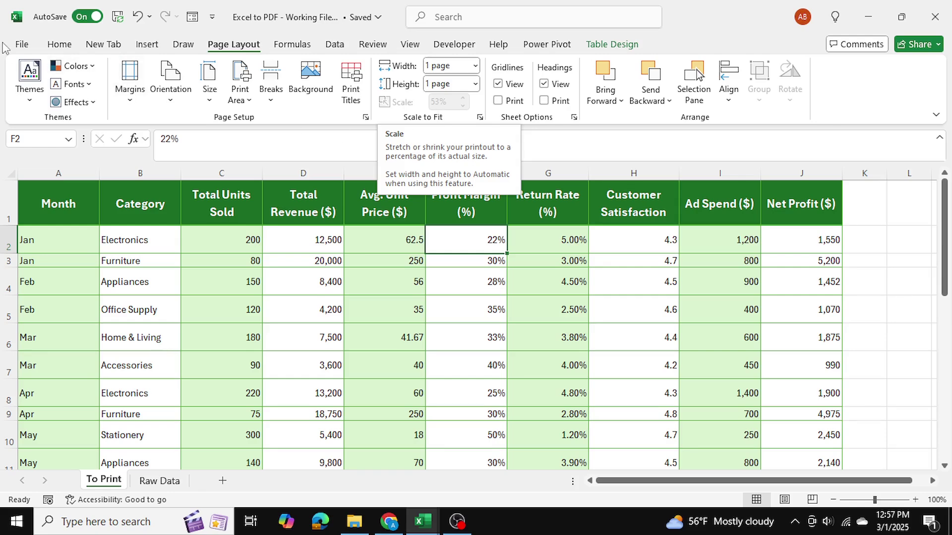
Open the print preview and zoom in to inspect the one-page printout
{"action": "key", "text": "ctrl+p"}
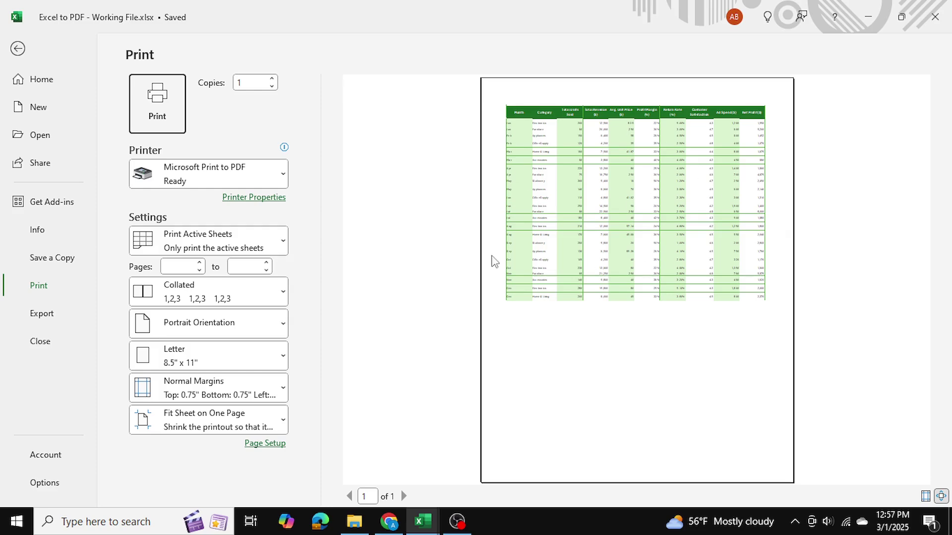
{"action": "left_click", "coordinate": [610, 257]}
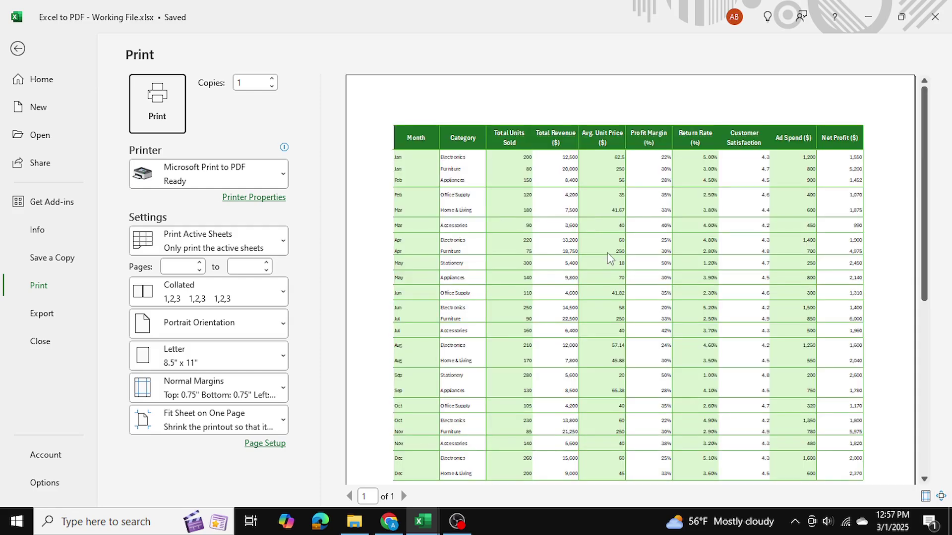
{"action": "scroll", "coordinate": [672, 302], "scroll_direction": "down", "scroll_amount": 1}
{"action": "scroll", "coordinate": [672, 303], "scroll_direction": "down", "scroll_amount": 2}
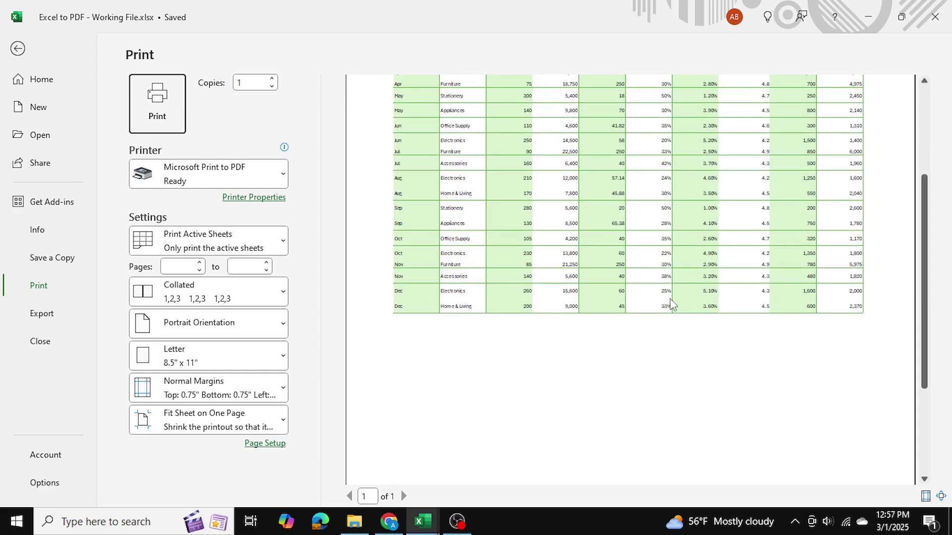
{"action": "scroll", "coordinate": [672, 303], "scroll_direction": "down", "scroll_amount": 3}
{"action": "scroll", "coordinate": [672, 304], "scroll_direction": "up", "scroll_amount": 6}
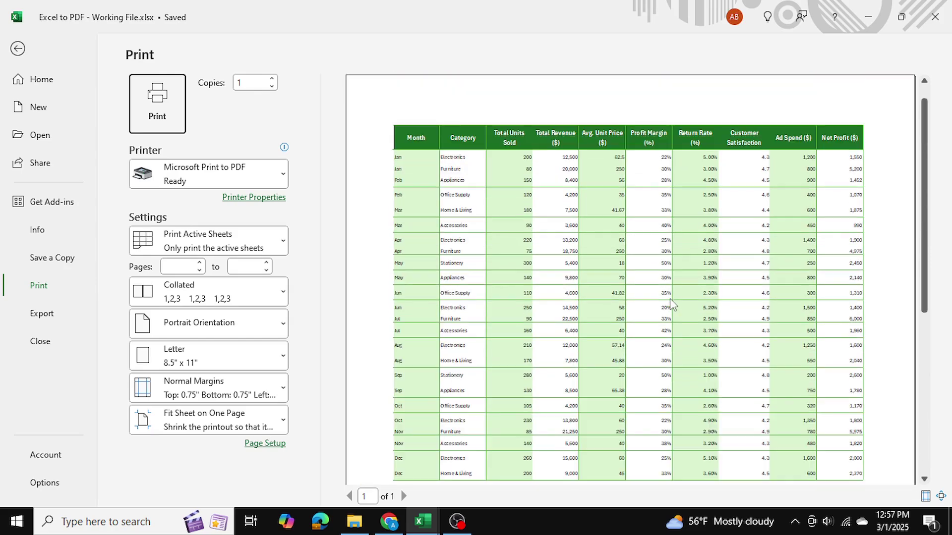
Zoom the preview back out, return to the sheet, and select the header row Month to Net Profit
{"action": "left_click", "coordinate": [575, 194]}
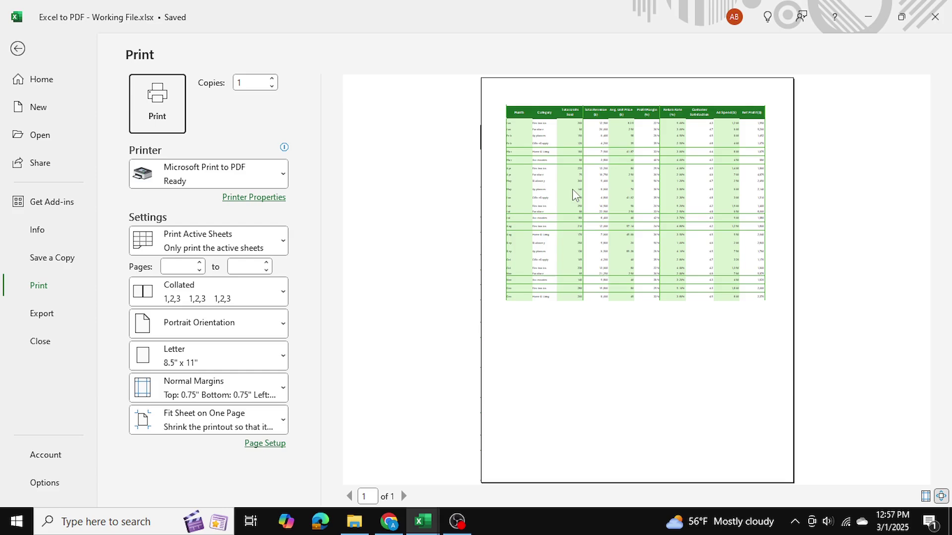
{"action": "left_click", "coordinate": [20, 52]}
{"action": "left_click_drag", "start_coordinate": [55, 203], "coordinate": [771, 211]}
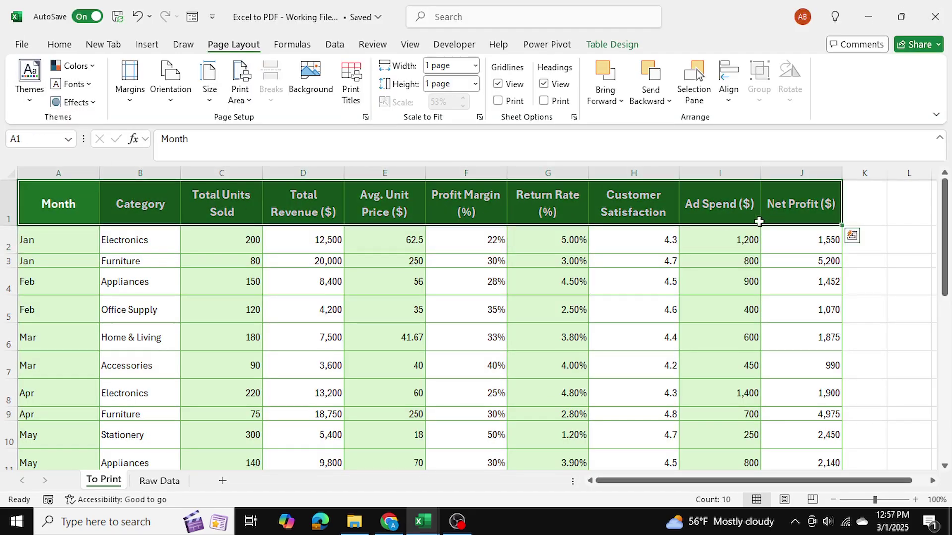
{"action": "left_click", "coordinate": [341, 279]}
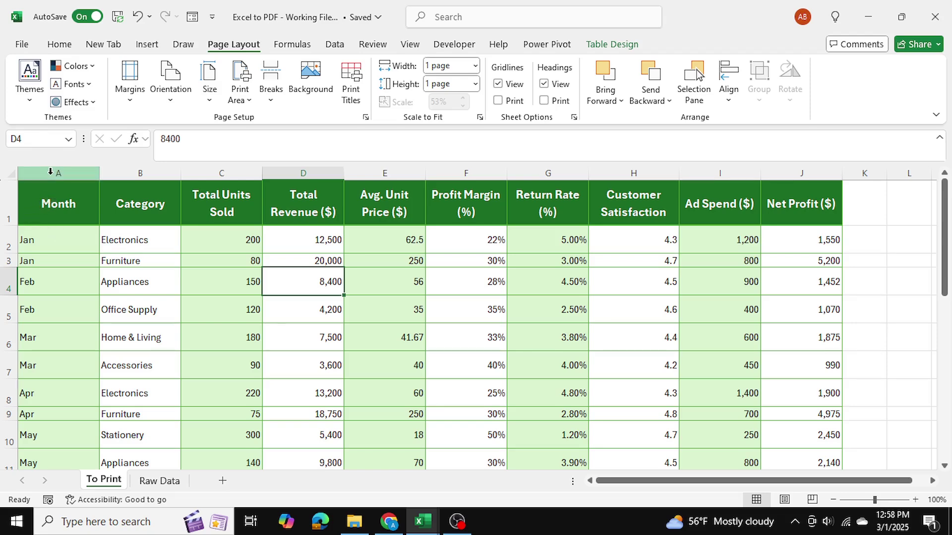
{"action": "left_click_drag", "start_coordinate": [50, 172], "coordinate": [125, 180]}
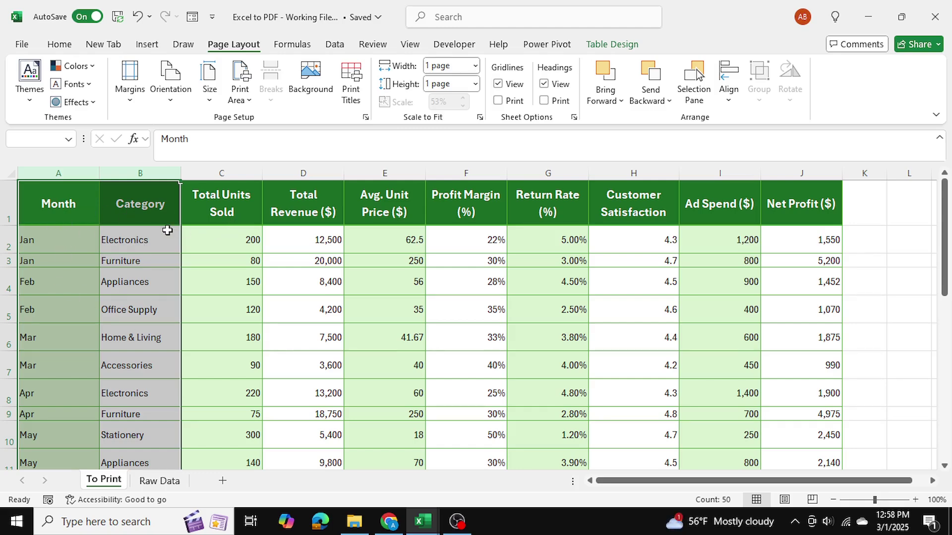
{"action": "left_click", "coordinate": [69, 212]}
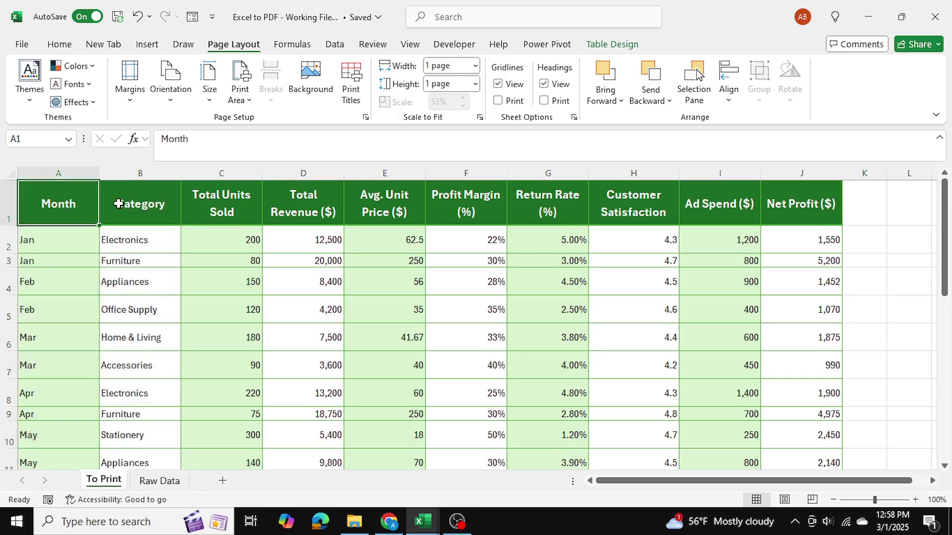
{"action": "left_click", "coordinate": [118, 204]}
{"action": "left_click", "coordinate": [9, 204]}
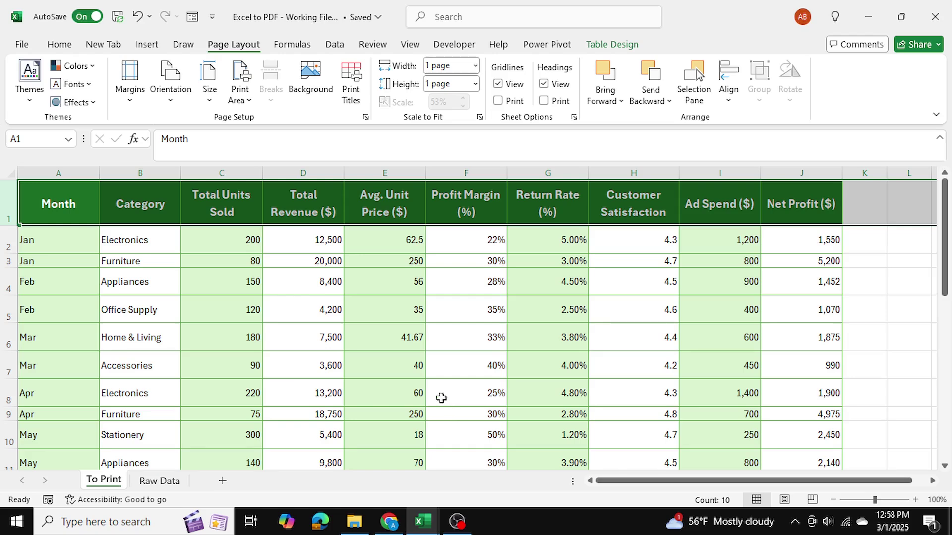
Set page width and height fitting both to Automatic, restoring a 94% print scale
{"action": "left_click", "coordinate": [328, 301]}
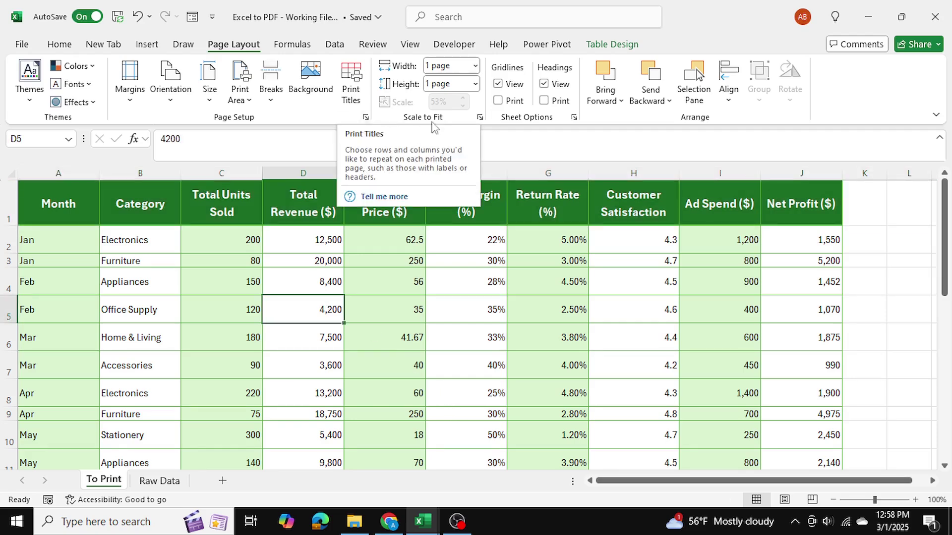
{"action": "left_click", "coordinate": [476, 66]}
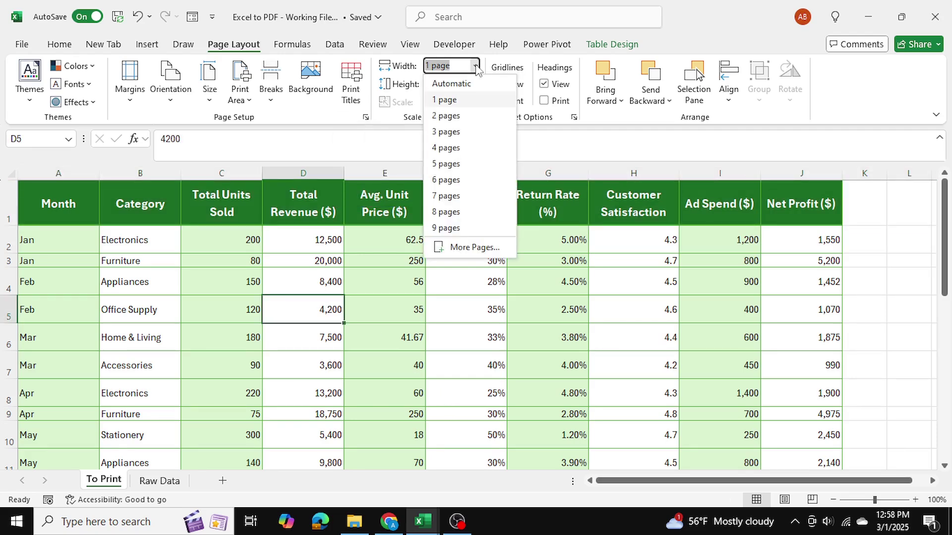
{"action": "left_click", "coordinate": [451, 83]}
{"action": "left_click", "coordinate": [475, 85]}
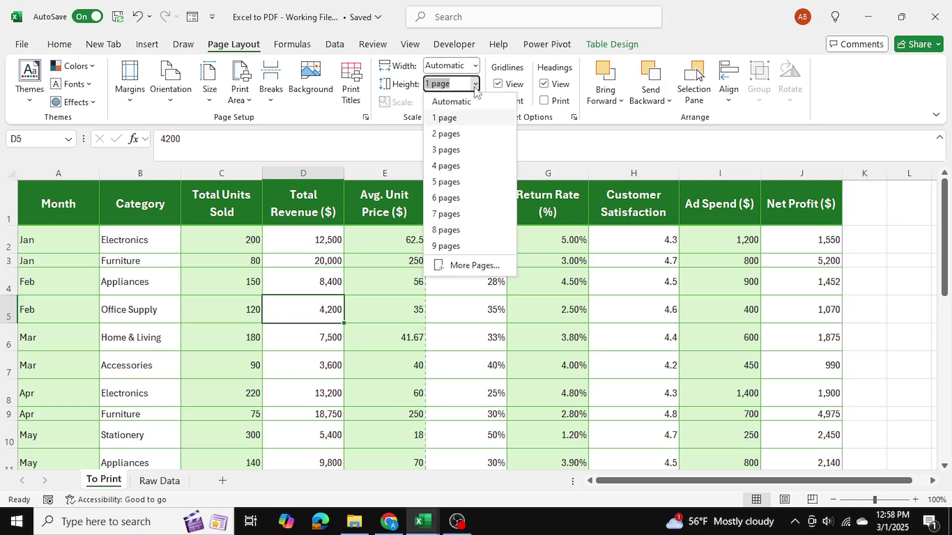
{"action": "left_click", "coordinate": [454, 101]}
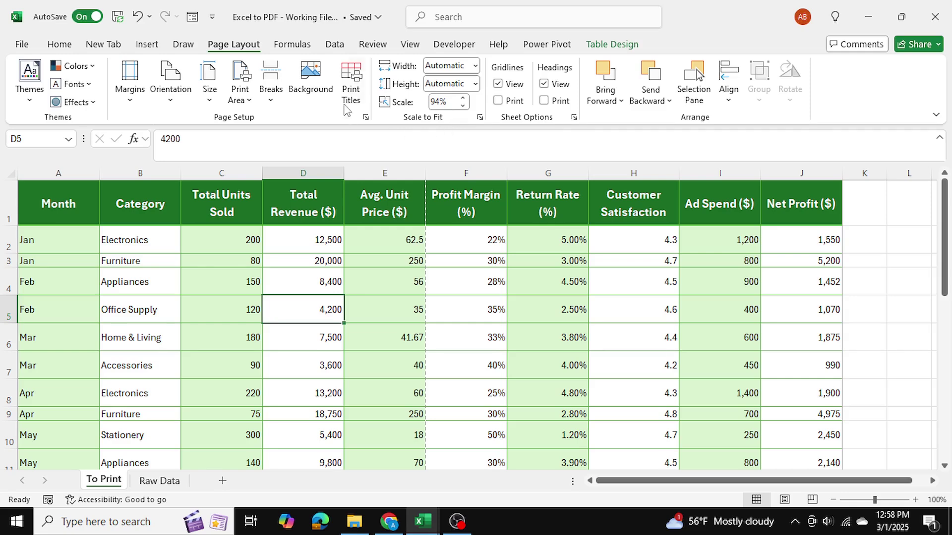
Add a 'Page 1' footer in Page Setup and preview the two-page printout
{"action": "left_click", "coordinate": [351, 85]}
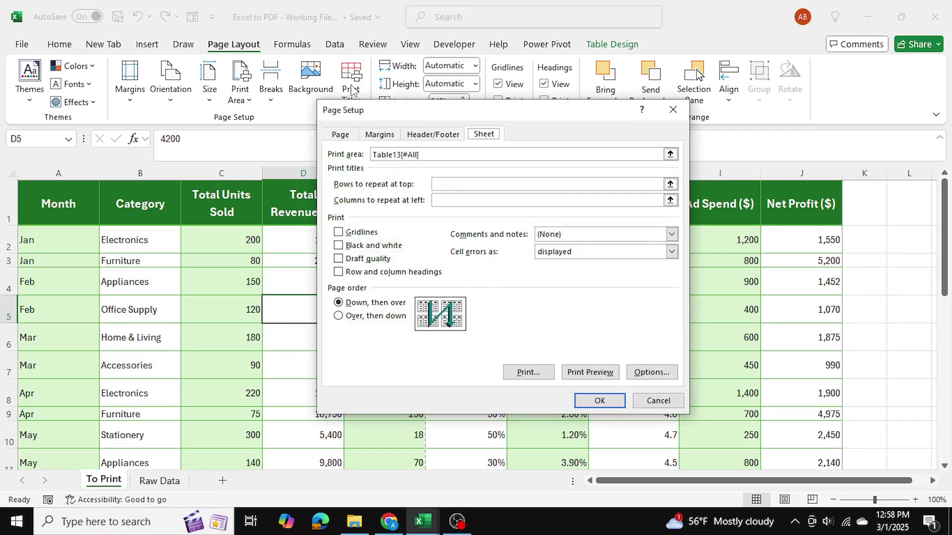
{"action": "left_click", "coordinate": [429, 137]}
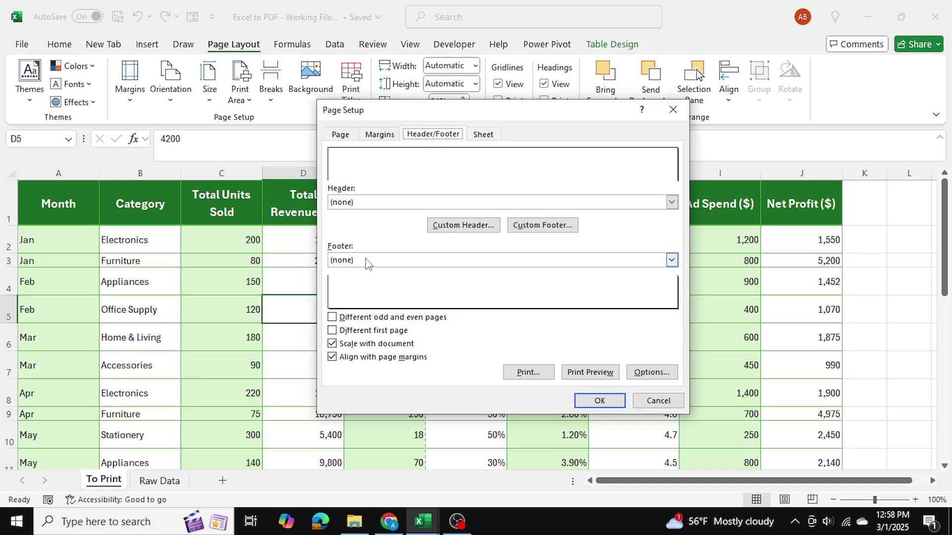
{"action": "left_click", "coordinate": [338, 261]}
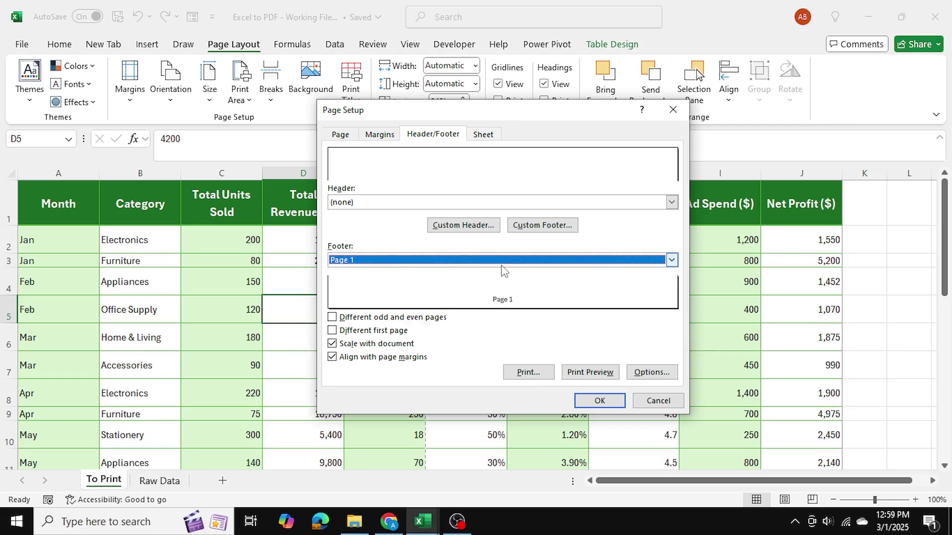
{"action": "left_click", "coordinate": [590, 372]}
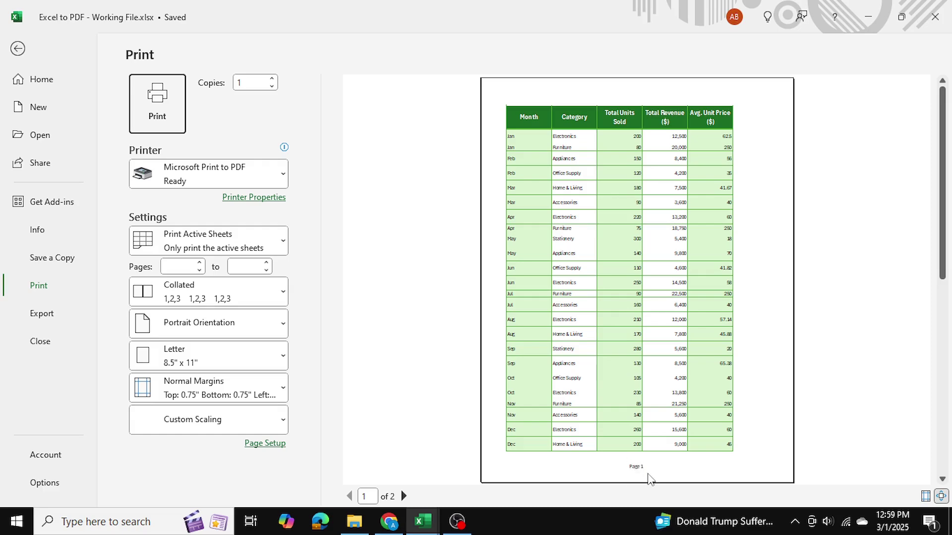
Set row $1:$1 to repeat at the top and columns $A:$B at the left of every page
{"action": "left_click", "coordinate": [18, 49]}
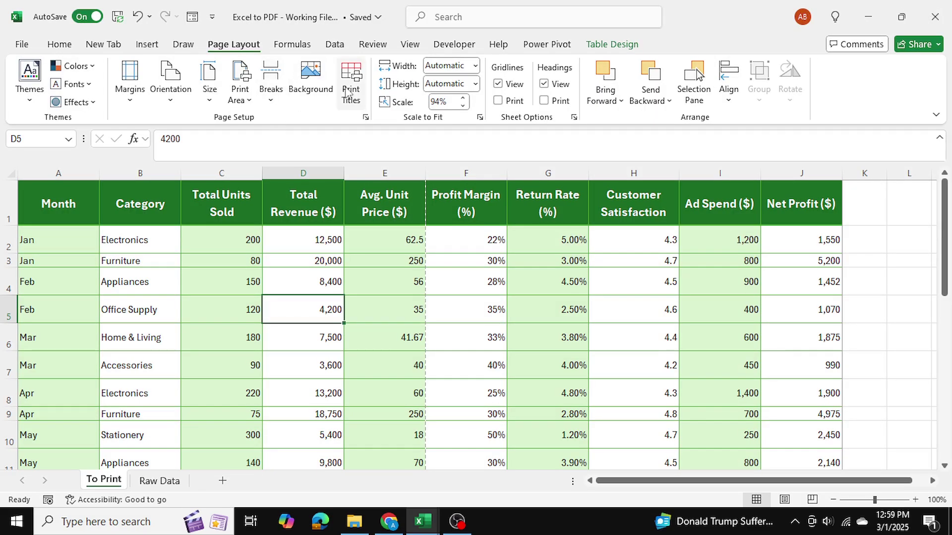
{"action": "left_click", "coordinate": [351, 97]}
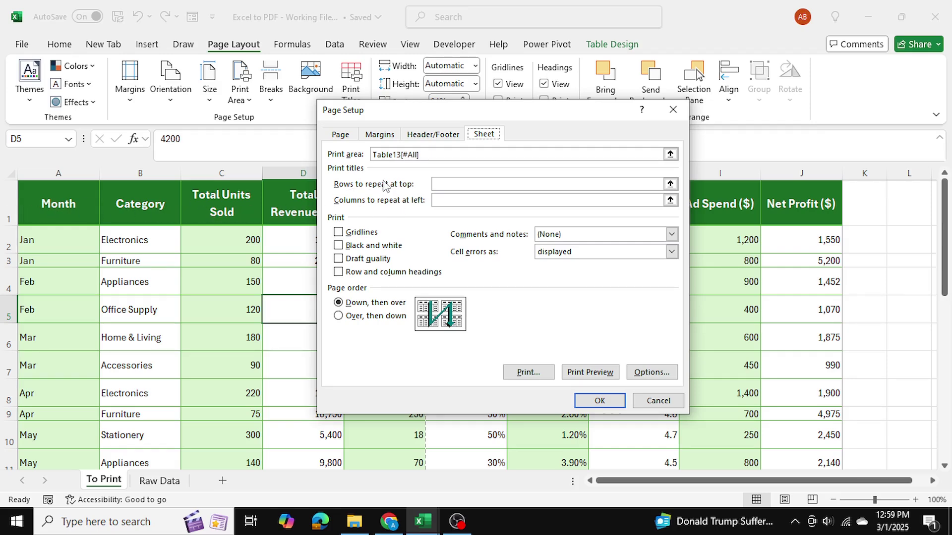
{"action": "left_click", "coordinate": [436, 185]}
{"action": "left_click", "coordinate": [5, 211]}
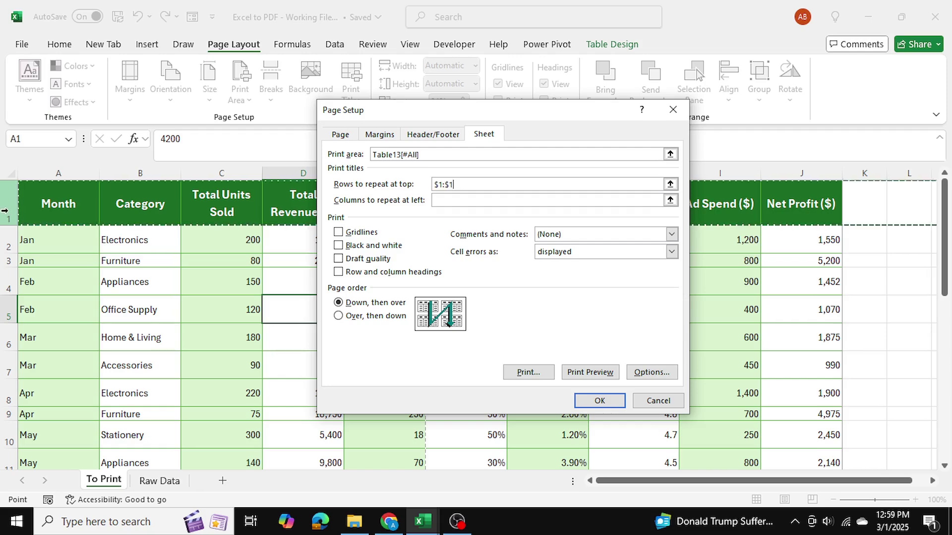
{"action": "left_click", "coordinate": [454, 201]}
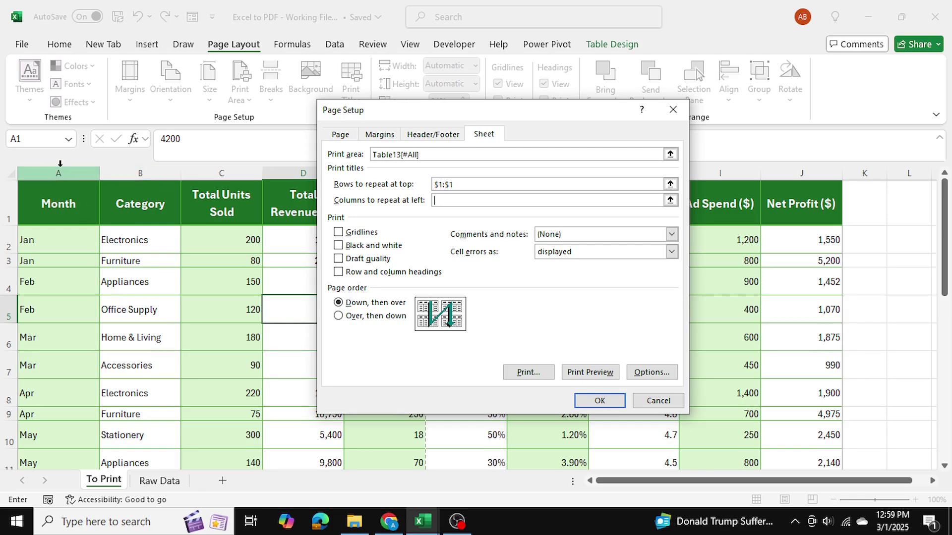
{"action": "left_click_drag", "start_coordinate": [59, 170], "coordinate": [173, 179]}
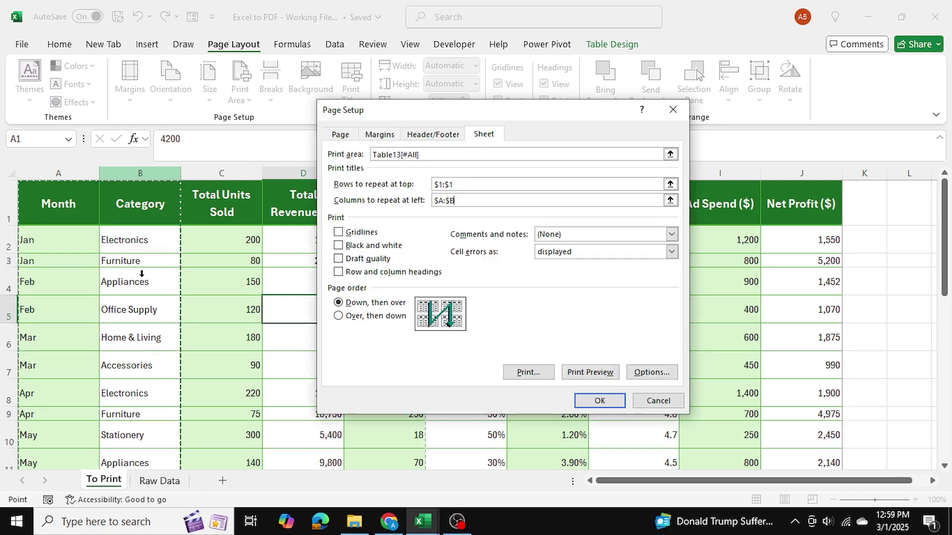
{"action": "left_click", "coordinate": [601, 401]}
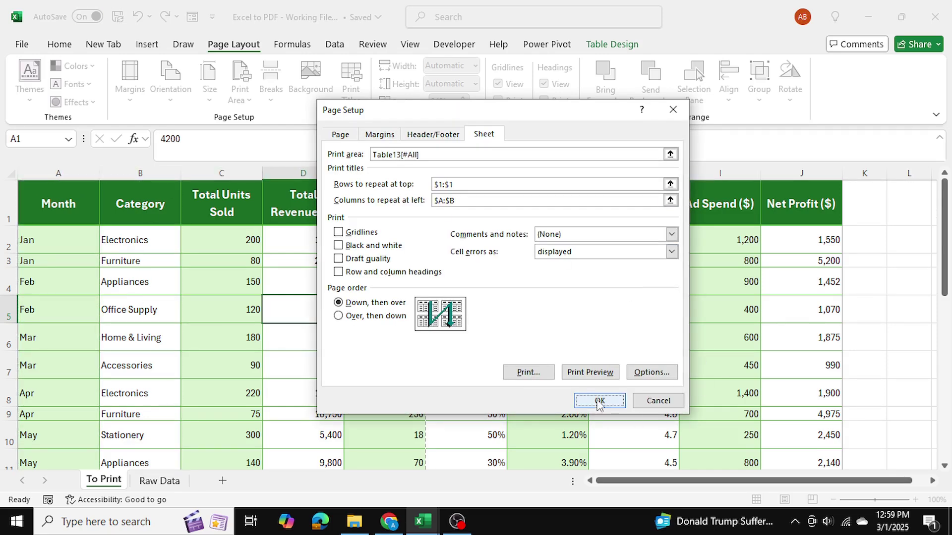
Give columns A:B a dark green fill with bold white text, then reopen the print preview
{"action": "left_click", "coordinate": [75, 174]}
{"action": "left_click_drag", "start_coordinate": [75, 174], "coordinate": [140, 174]}
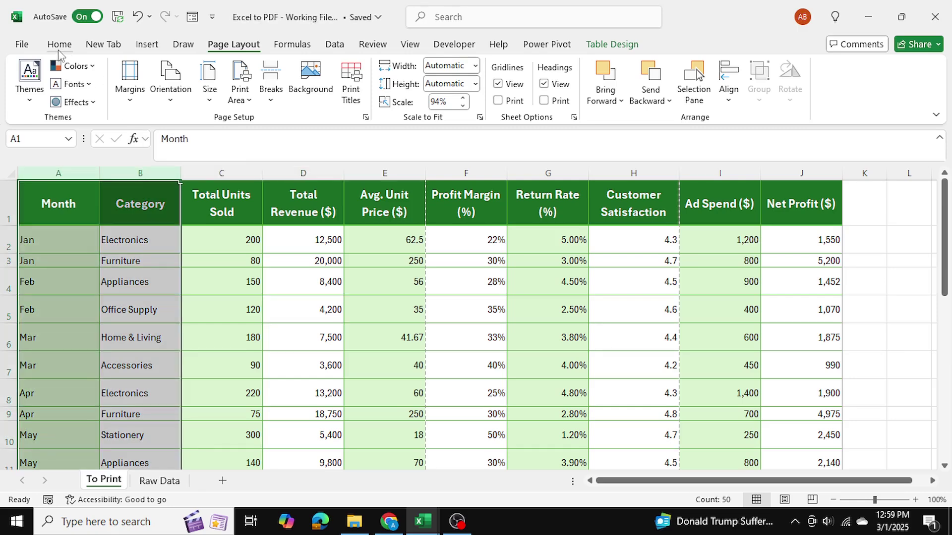
{"action": "left_click", "coordinate": [59, 44]}
{"action": "left_click", "coordinate": [195, 94]}
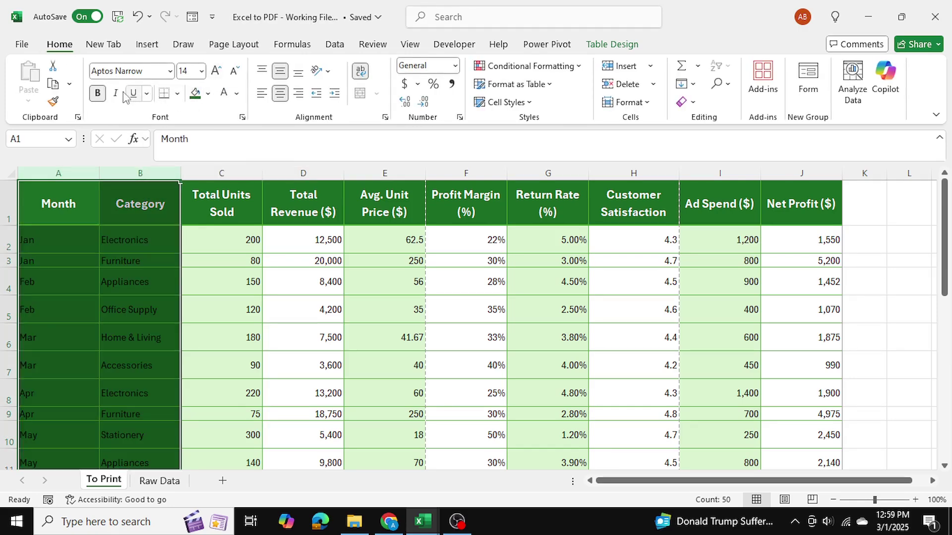
{"action": "left_click", "coordinate": [224, 93]}
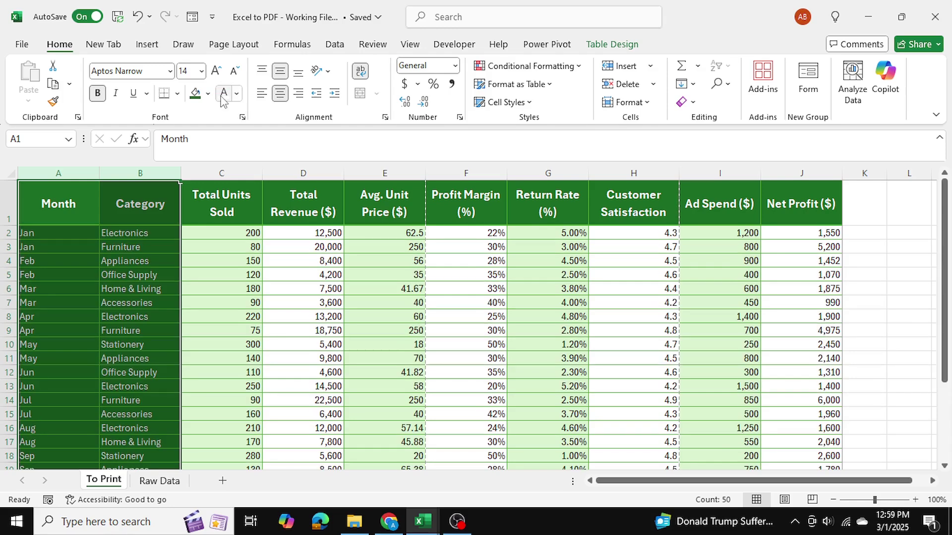
{"action": "left_click", "coordinate": [632, 338]}
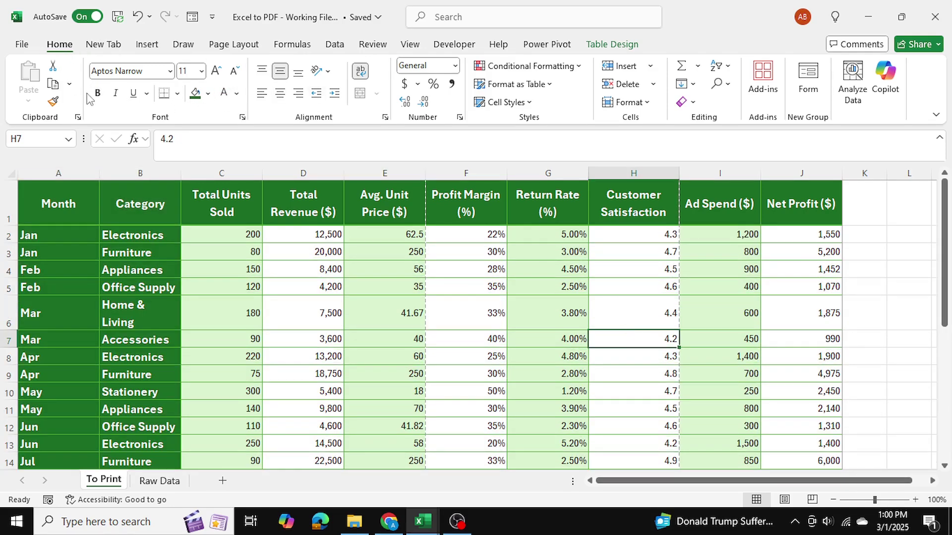
{"action": "key", "text": "ctrl+p"}
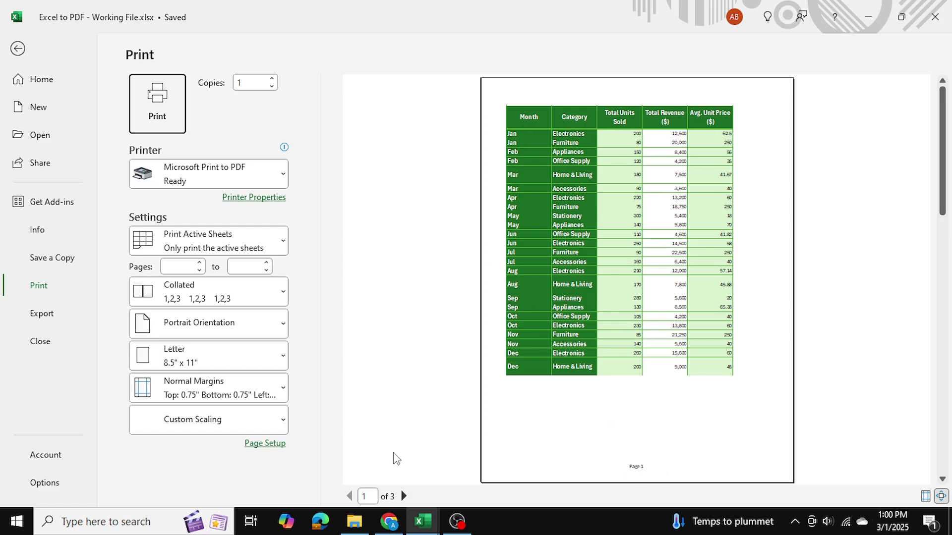
Check preview pages 2 and 3 for the repeated headers, columns and page-number footers
{"action": "left_click", "coordinate": [403, 497]}
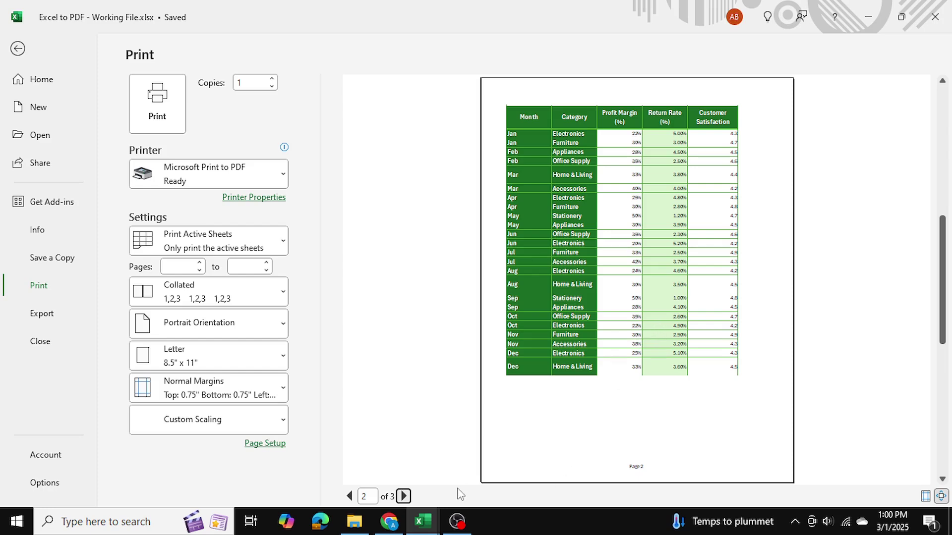
{"action": "left_click", "coordinate": [404, 497]}
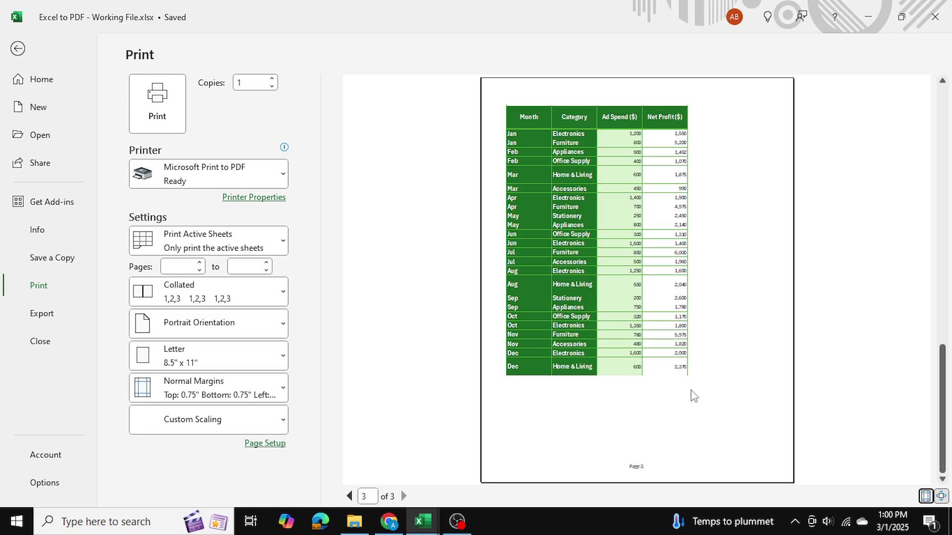
Turn off Banded Columns on the sales table
{"action": "left_click", "coordinate": [18, 48]}
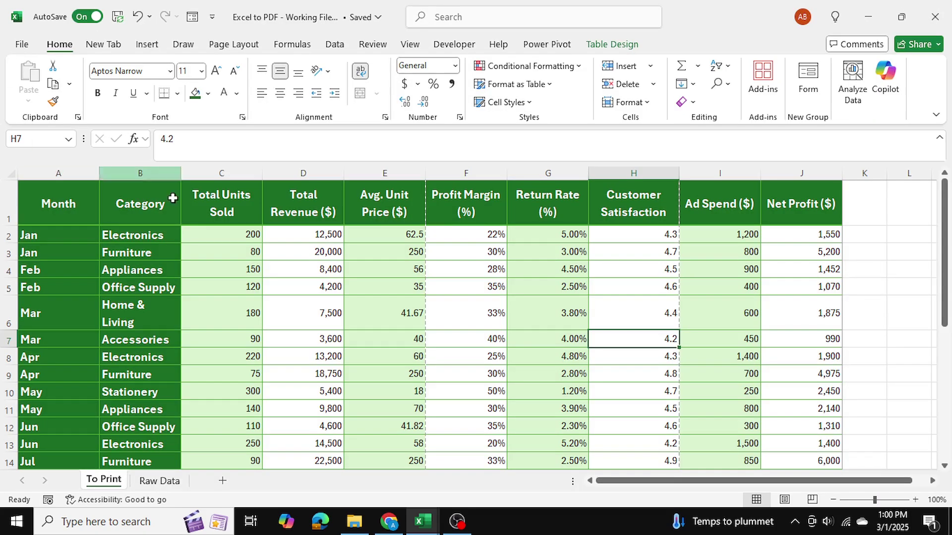
{"action": "left_click", "coordinate": [628, 300]}
{"action": "left_click", "coordinate": [612, 44]}
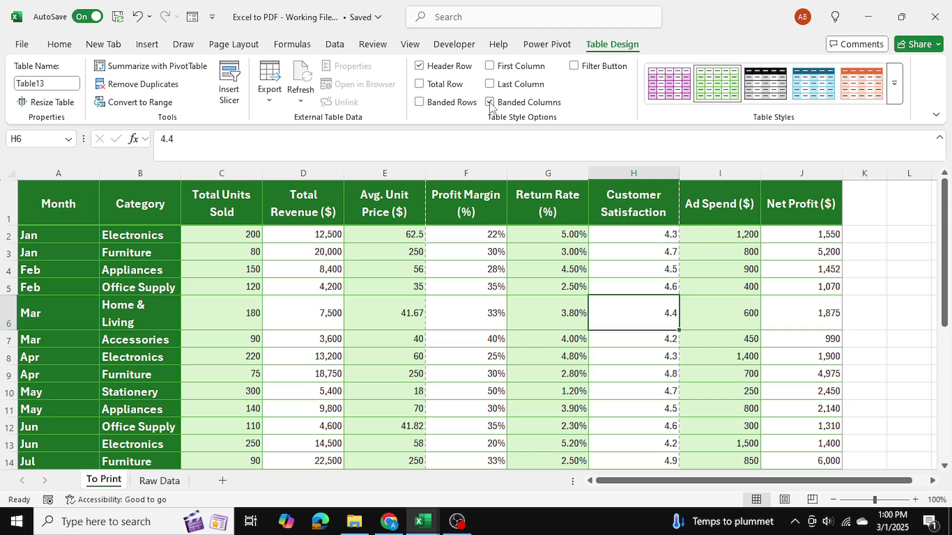
{"action": "left_click", "coordinate": [490, 103]}
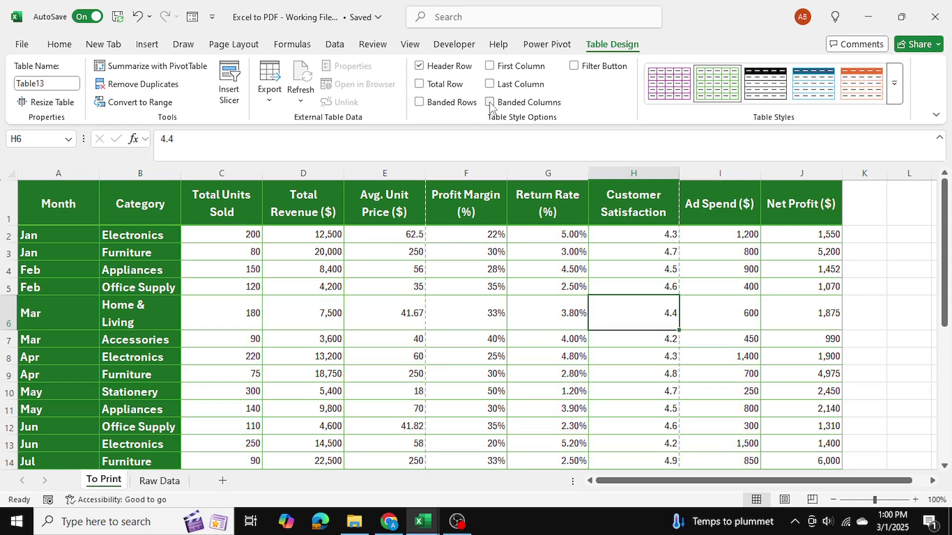
{"action": "left_click", "coordinate": [383, 284]}
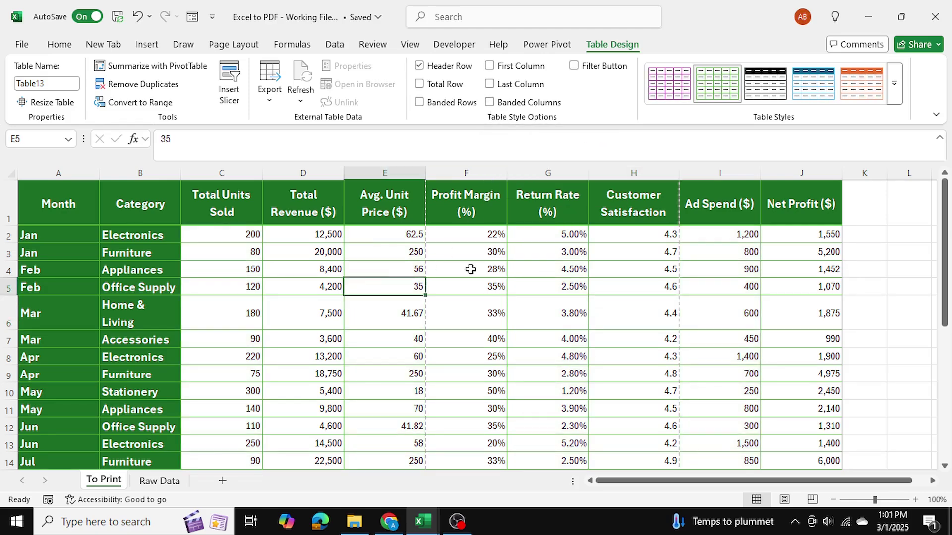
Raise the print scale from 94% to 100% and reopen the print preview
{"action": "left_click", "coordinate": [252, 47]}
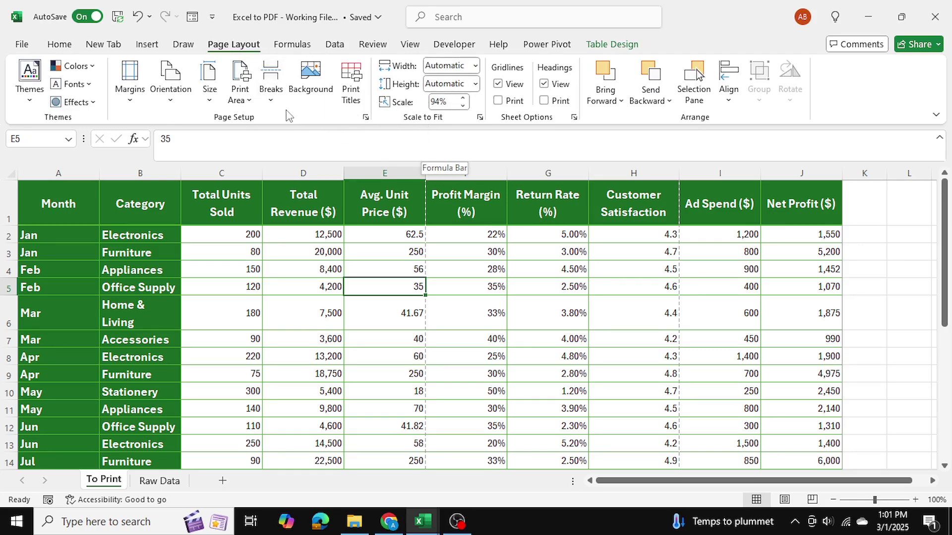
{"action": "left_click", "coordinate": [462, 98]}
{"action": "left_click", "coordinate": [462, 98]}
{"action": "left_click", "coordinate": [463, 98]}
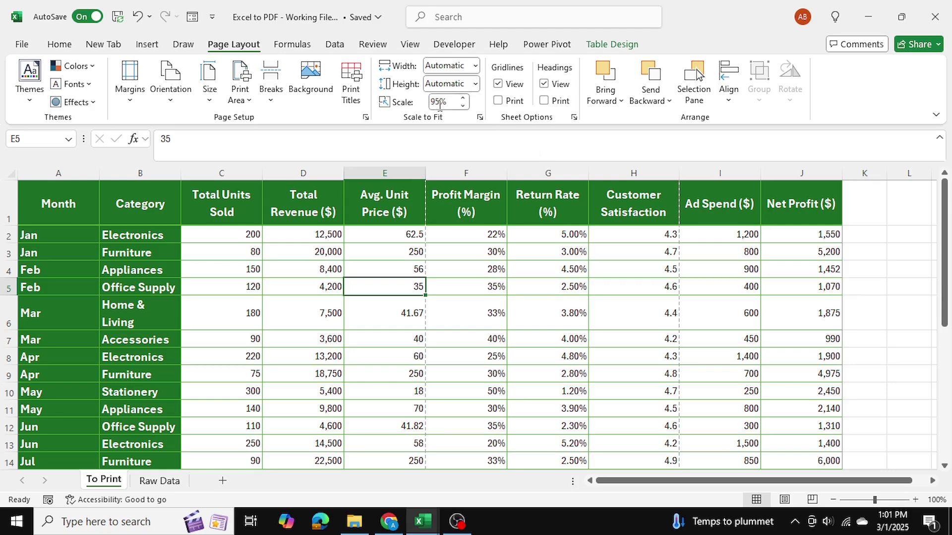
{"action": "left_click", "coordinate": [463, 98]}
{"action": "left_click", "coordinate": [463, 98]}
{"action": "left_click", "coordinate": [463, 98]}
{"action": "left_click", "coordinate": [551, 275]}
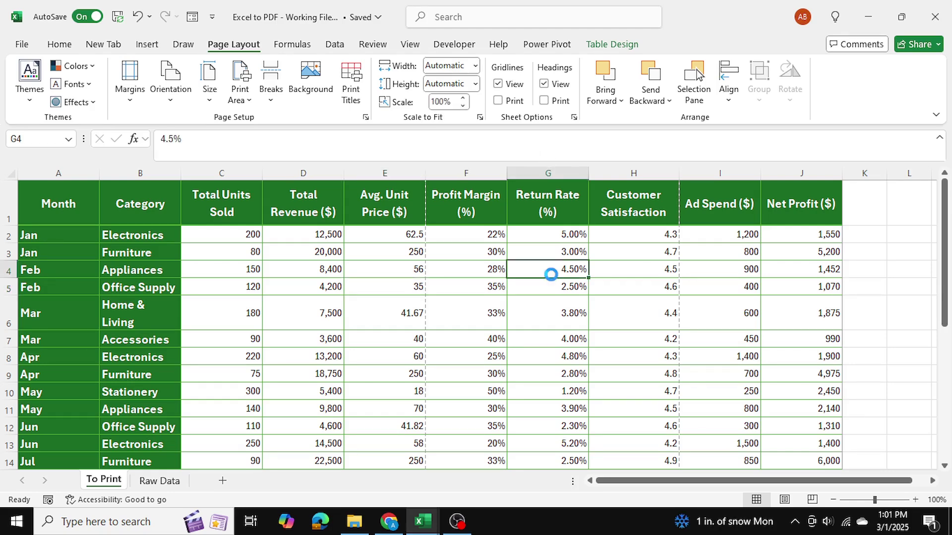
{"action": "key", "text": "ctrl+p"}
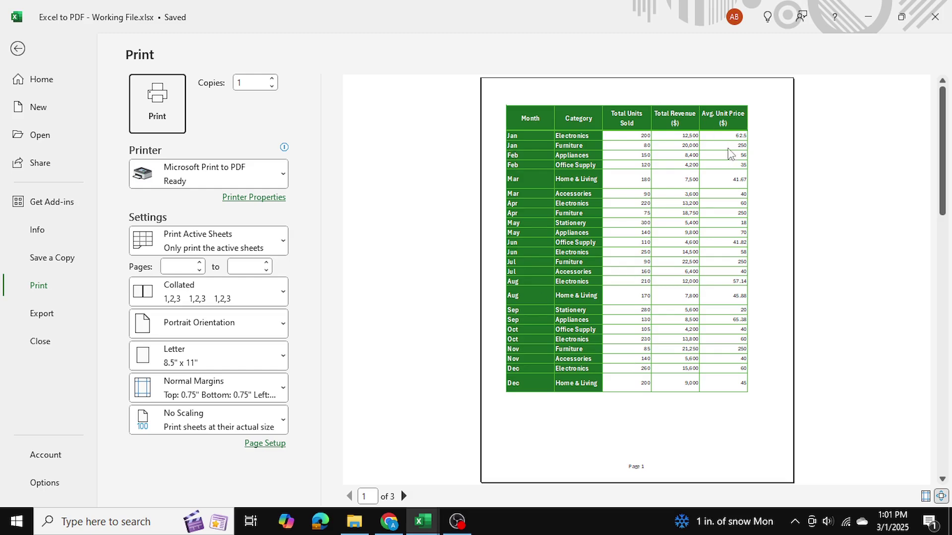
{"action": "left_click", "coordinate": [404, 496]}
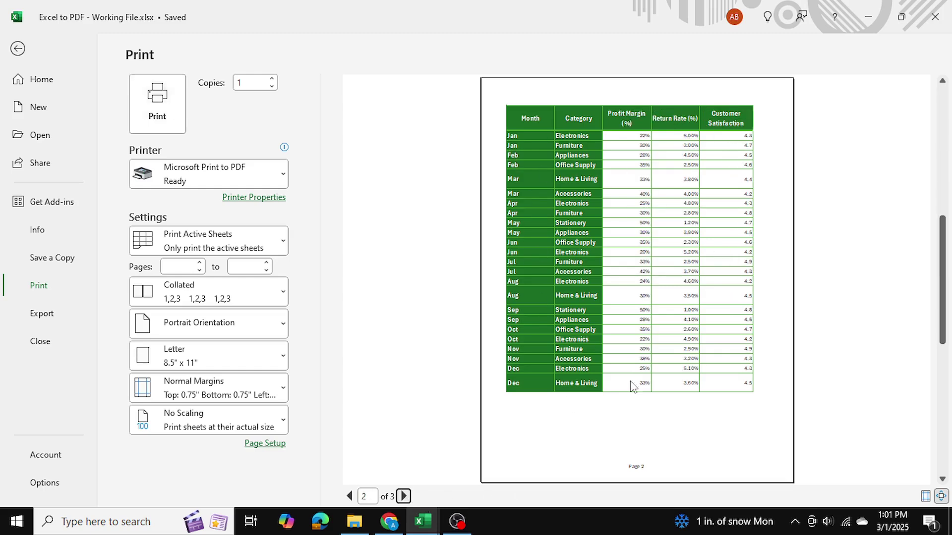
{"action": "left_click", "coordinate": [404, 497]}
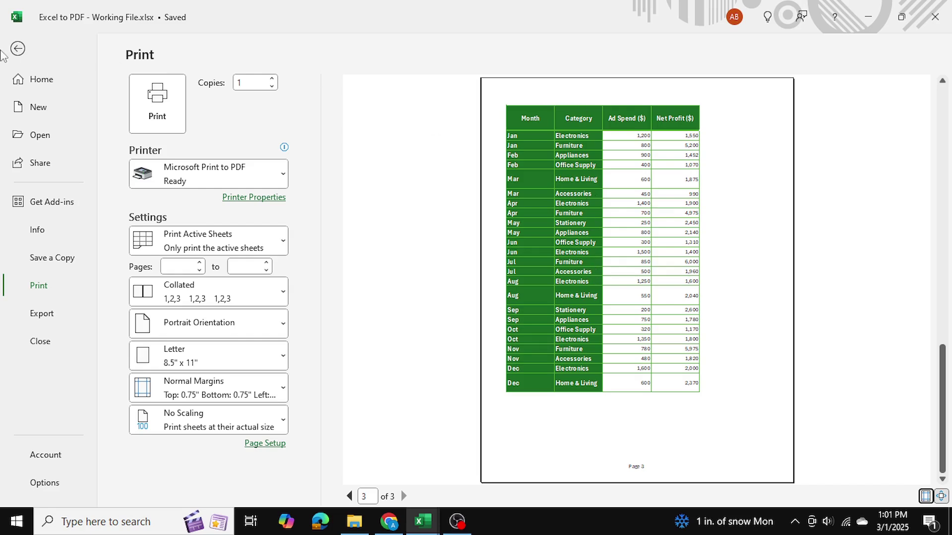
{"action": "key", "text": "Home"}
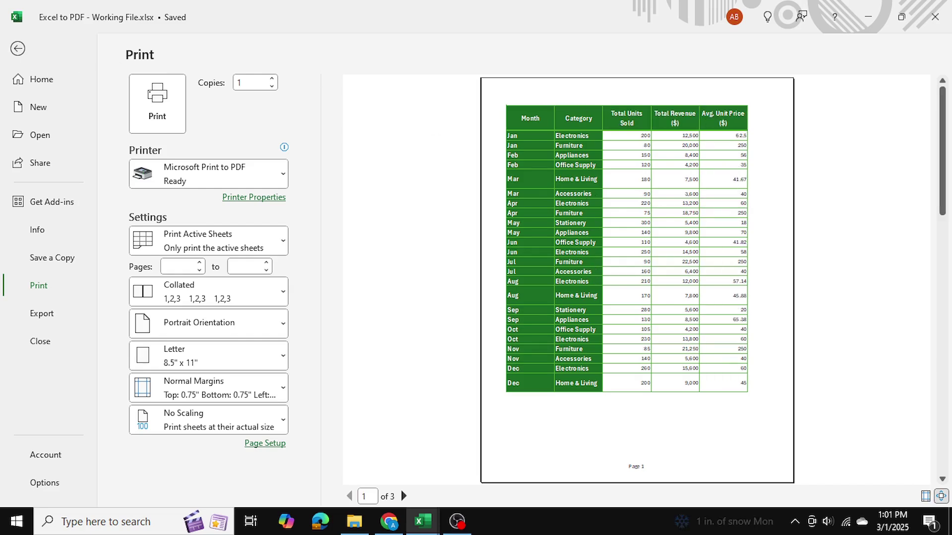